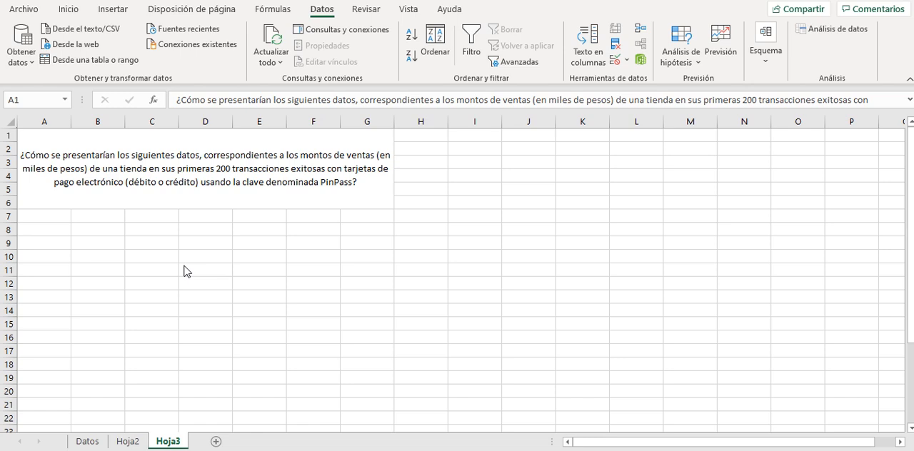
Look at the sales amounts on the Datos sheet, then return to Hoja3 and select cell A8.
left_click(89, 442)
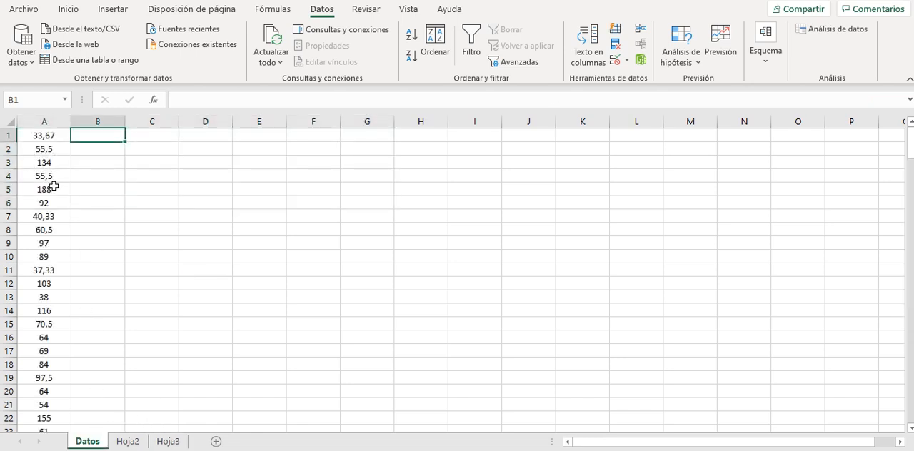
left_click(168, 442)
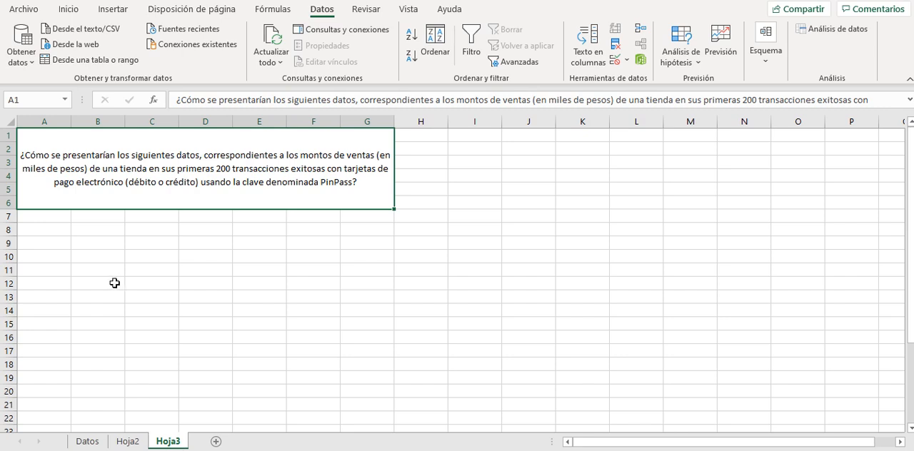
left_click(44, 234)
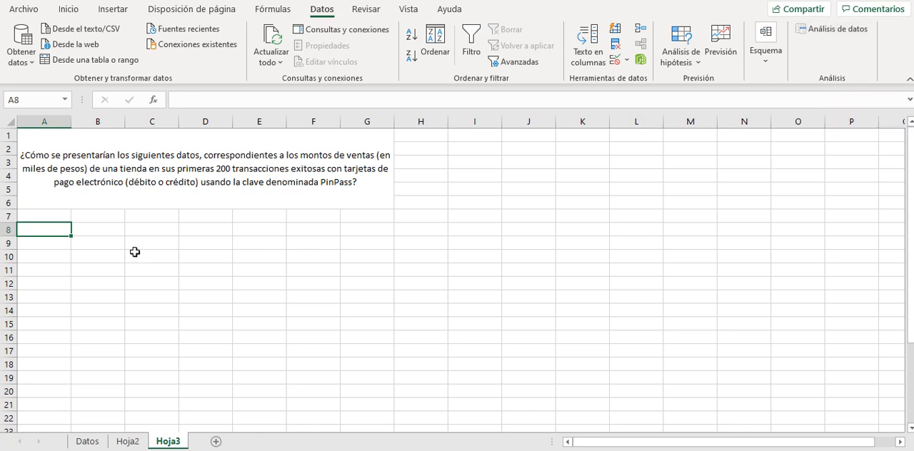
Make sure the Herramientas para análisis add-in is enabled among the Excel add-ins.
left_click(26, 10)
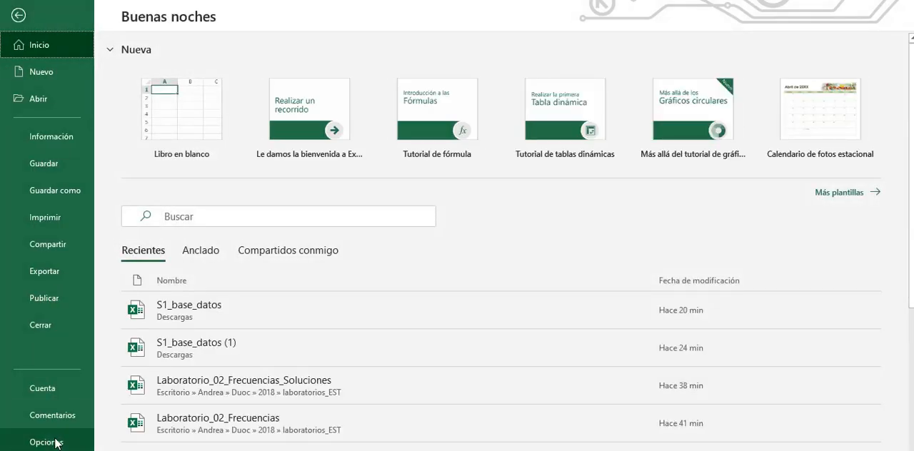
left_click(57, 442)
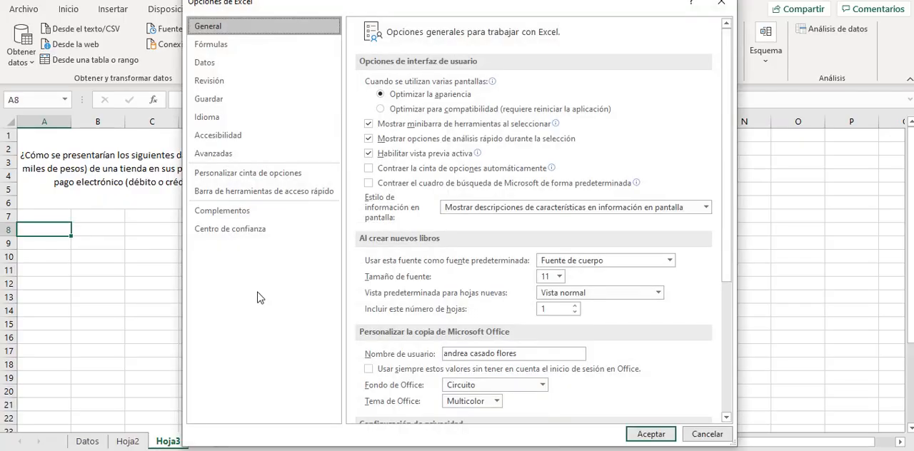
left_click(230, 214)
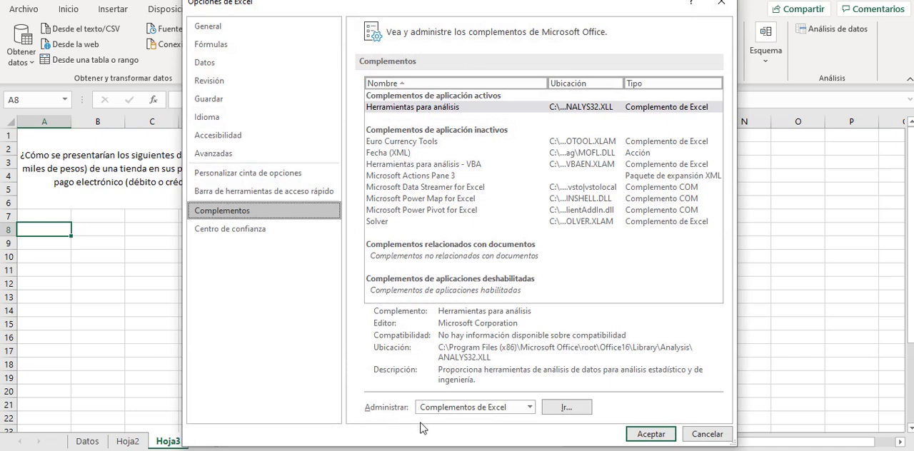
left_click(562, 409)
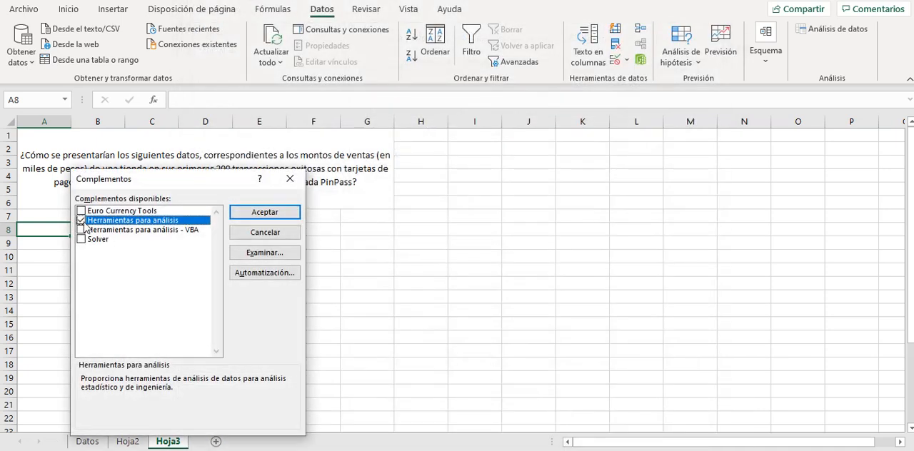
left_click(81, 220)
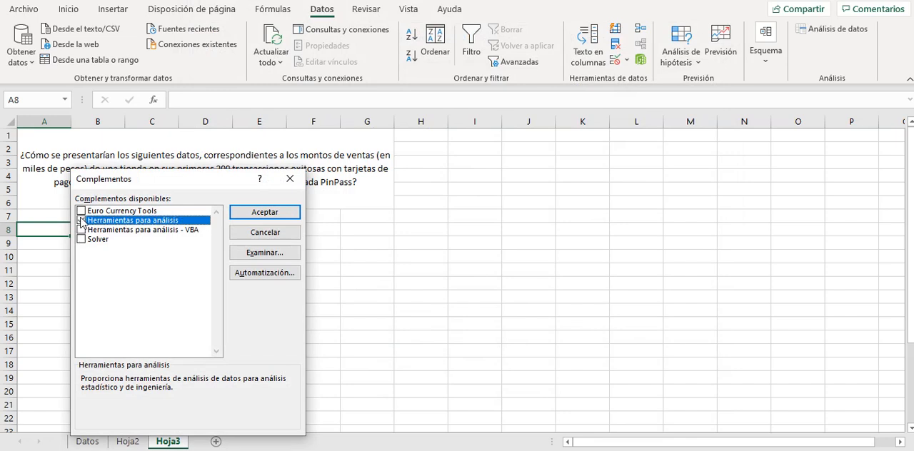
left_click(242, 212)
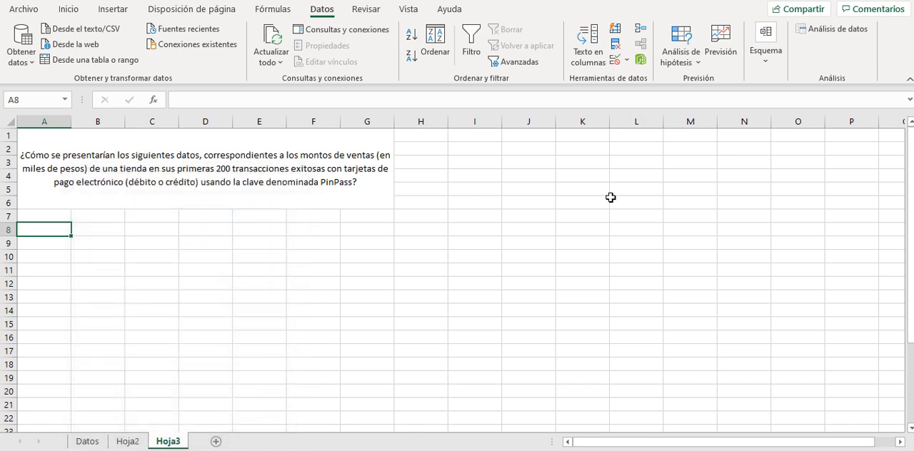
Start the Estadística descriptiva analysis and clear its input range, output range and Resumen de estadísticas option.
left_click(819, 36)
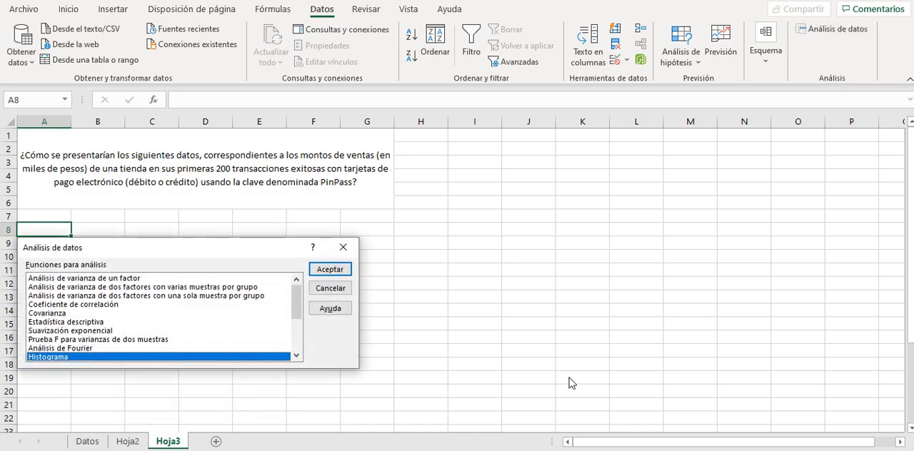
left_click(79, 325)
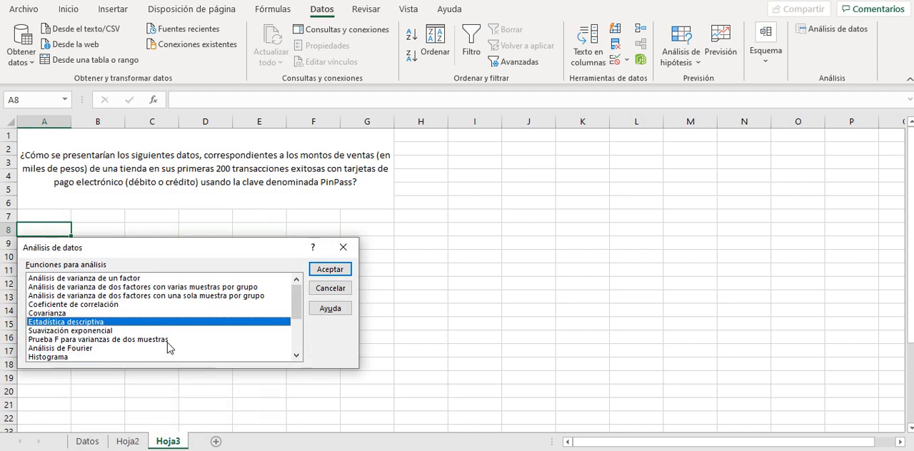
left_click(329, 269)
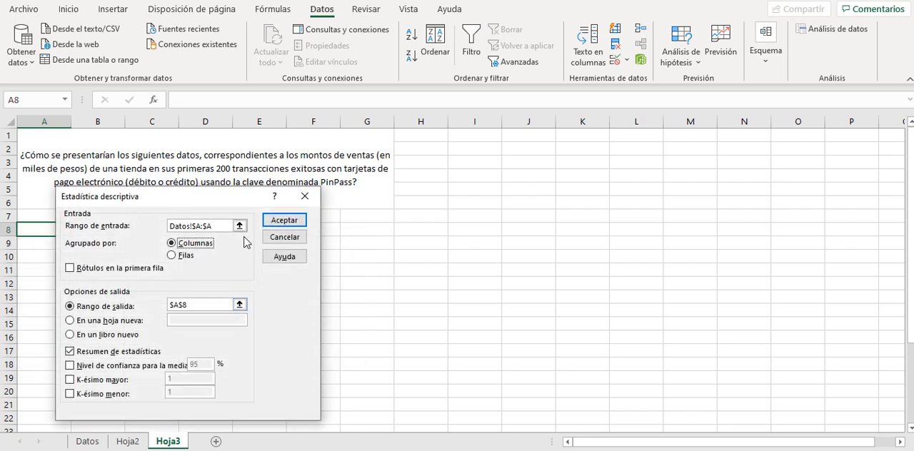
left_click(229, 230)
key("BackSpace")
key("BackSpace")
key("BackSpace")
key("BackSpace")
key("BackSpace")
key("BackSpace")
key("BackSpace")
key("BackSpace")
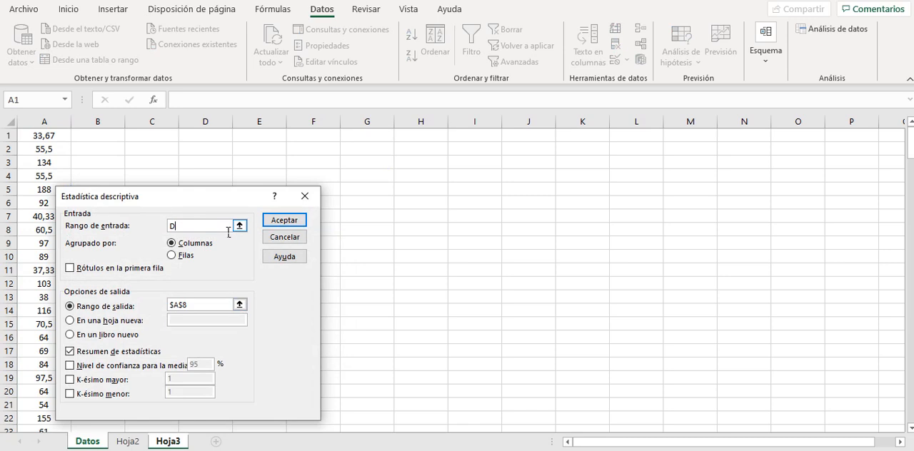
left_click(215, 307)
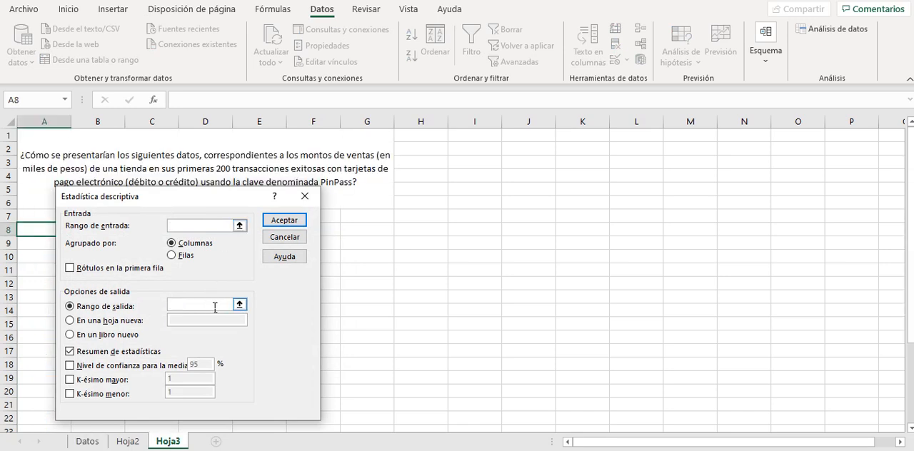
left_click(69, 351)
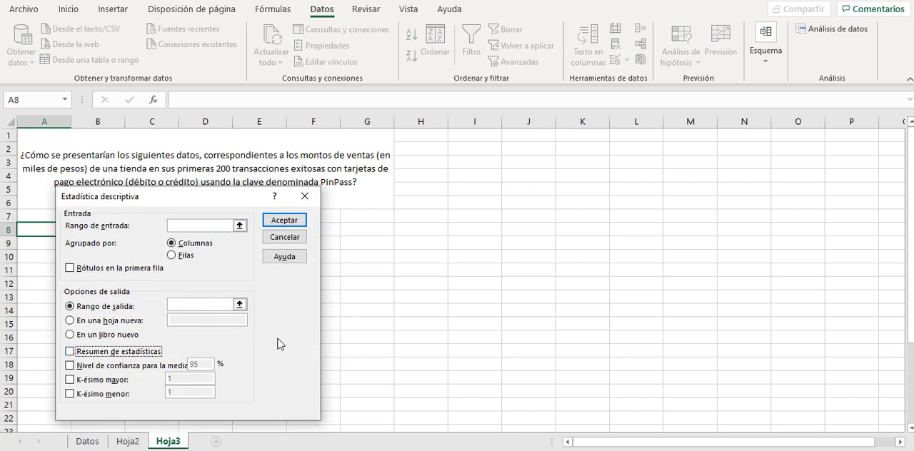
Set the analysis input range to Datos!$A:$A, grouped by Columnas.
left_click(214, 226)
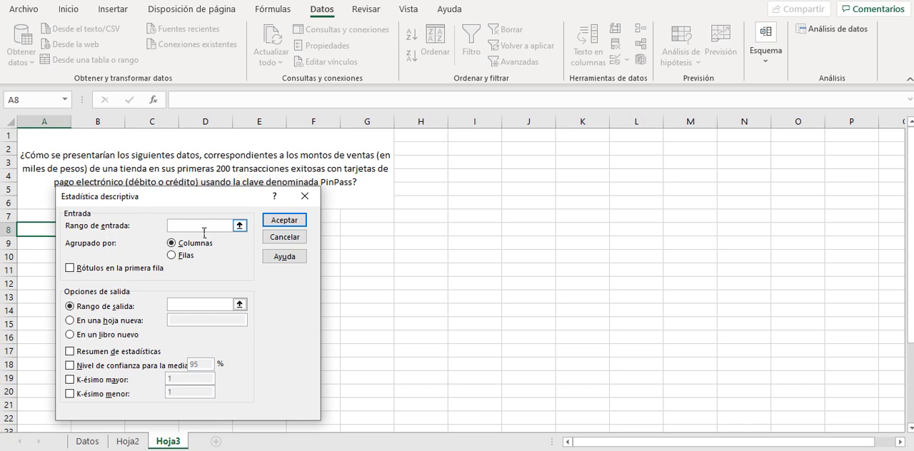
left_click(88, 441)
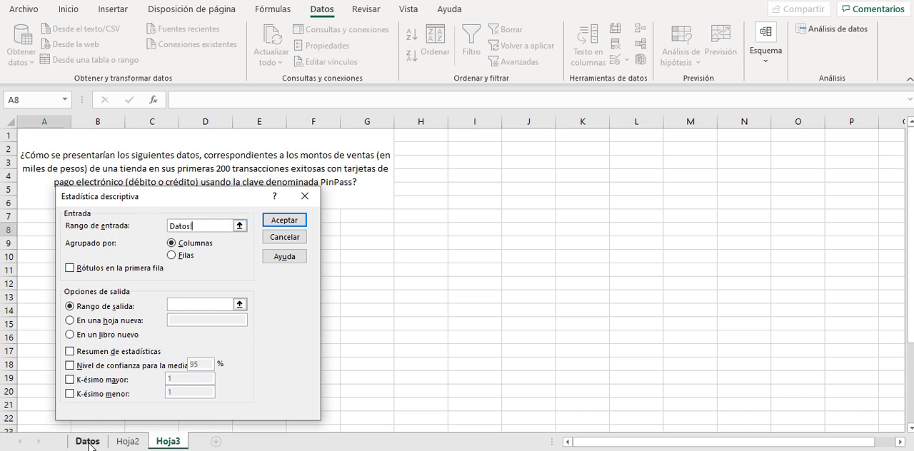
left_click(55, 134)
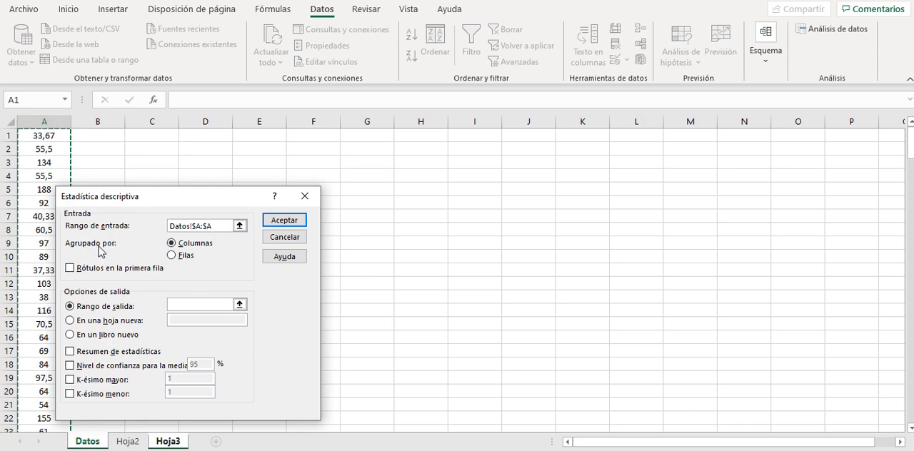
left_click(173, 256)
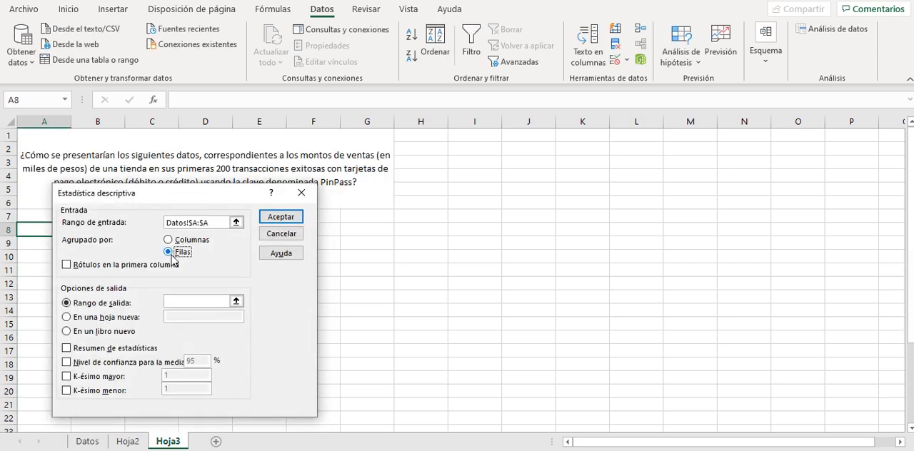
left_click(170, 242)
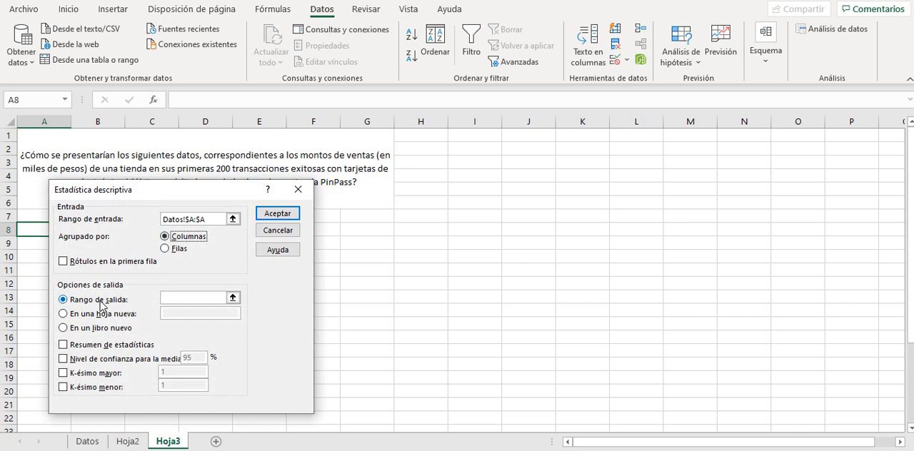
Set the output range to $A$8 on Hoja3, include Resumen de estadísticas, and generate the descriptive statistics.
left_click(172, 303)
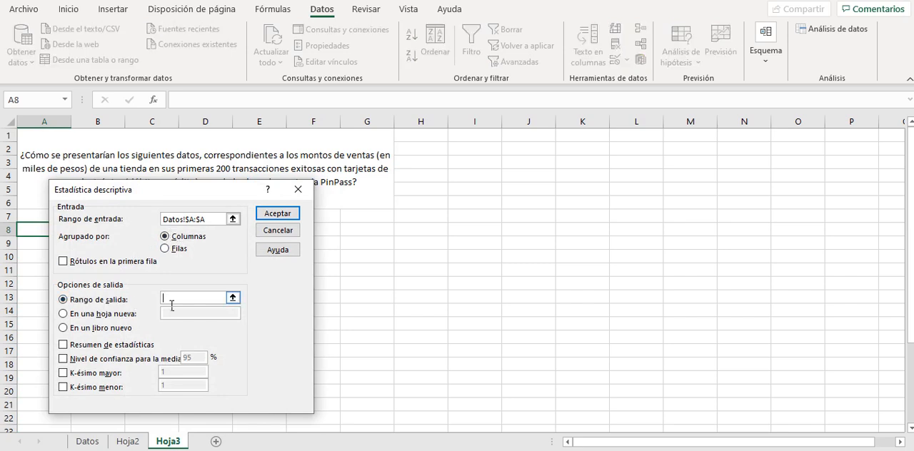
left_click(33, 233)
left_click_drag(139, 197, 272, 197)
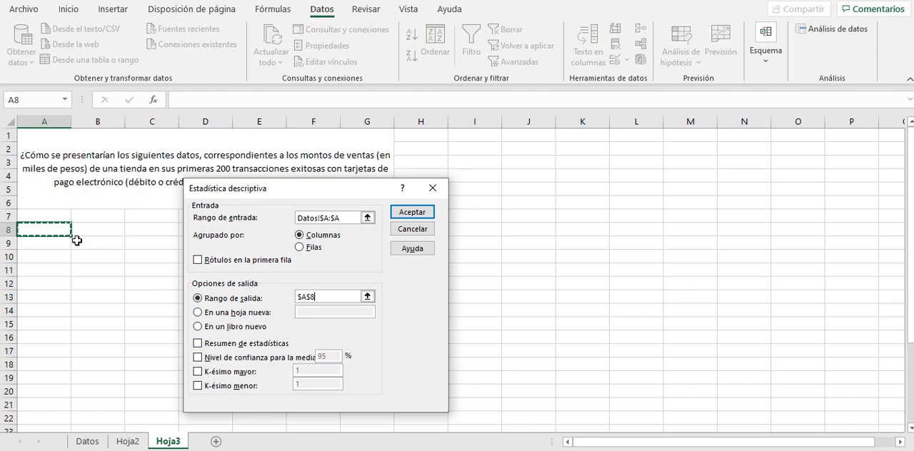
left_click(199, 344)
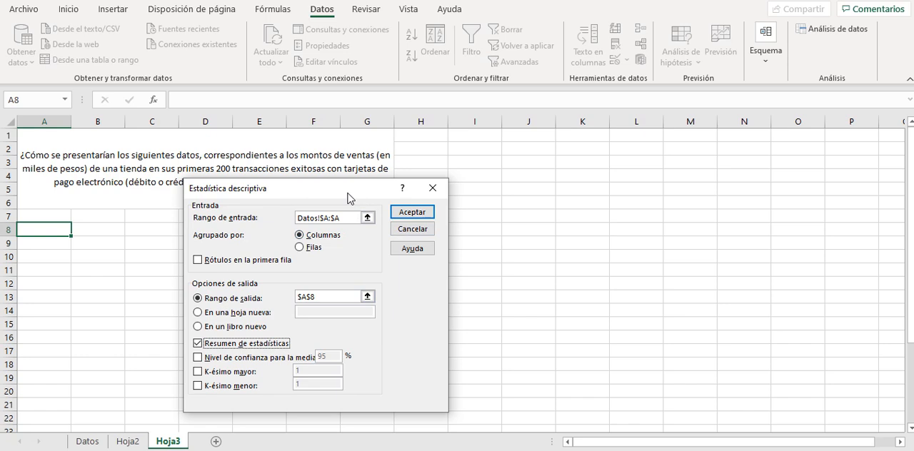
left_click(401, 215)
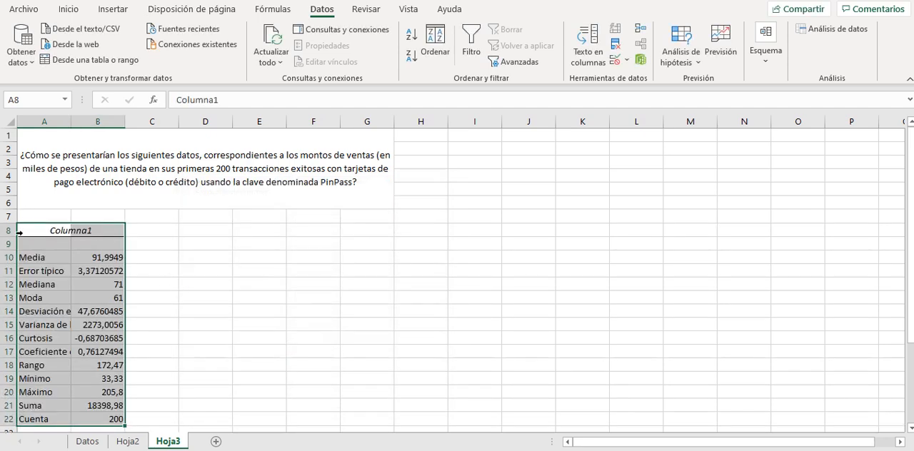
Auto-fit column A of Hoja3 to the full statistic labels.
left_click(195, 385)
key("Down")
key("Down")
key("Down")
key("Down")
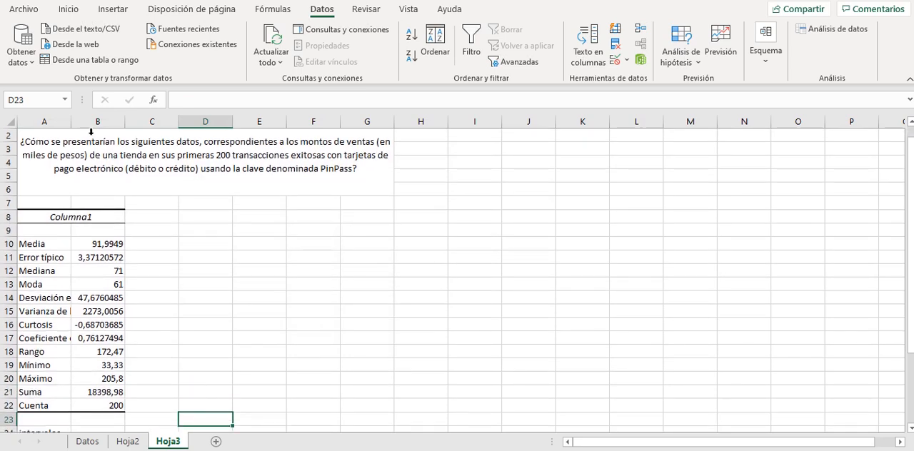
double_click(71, 122)
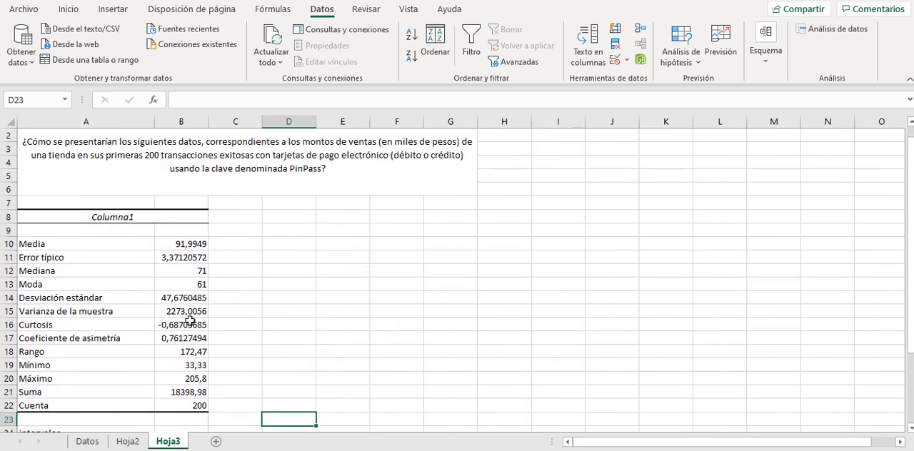
Examine the statistics from Rango to Cuenta and the notes below on intervals, range and amplitude.
left_click(283, 392)
key("Down")
key("Down")
left_click(178, 352)
key("Down")
key("Down")
key("Down")
key("Down")
key("Down")
key("Down")
key("Down")
key("Down")
key("Down")
key("Down")
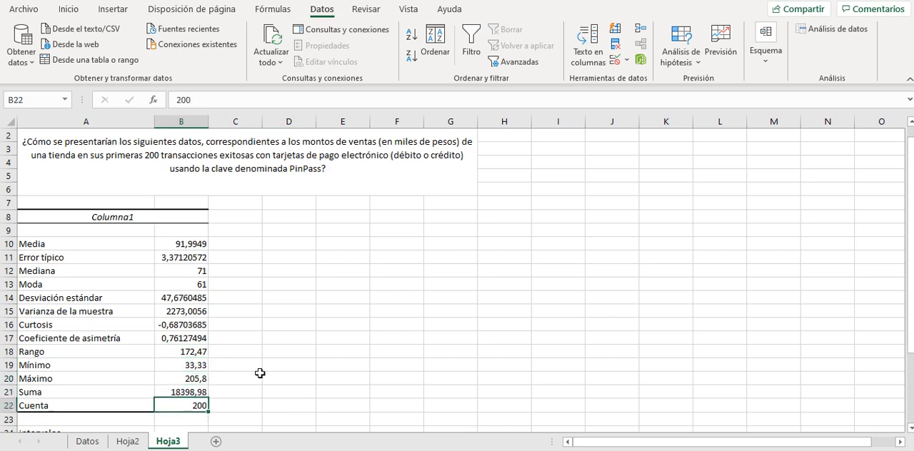
key("Down")
key("Down")
key("Down")
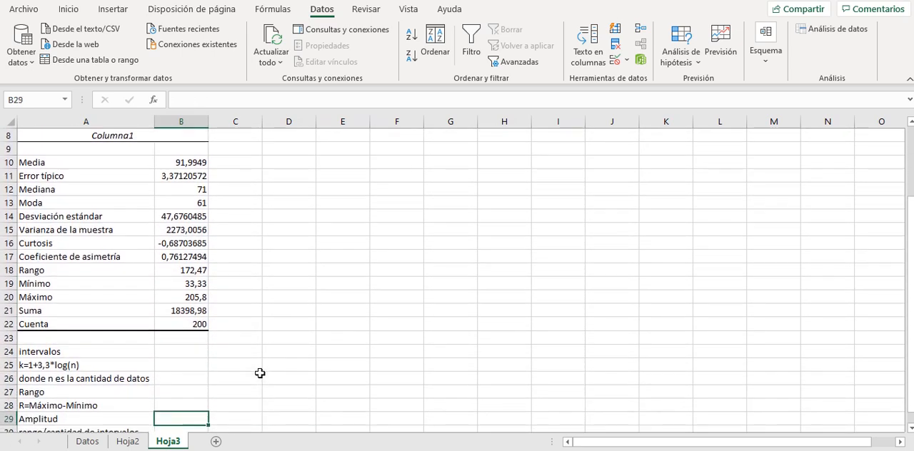
key("Up")
key("Up")
key("Up")
key("Up")
key("Up")
key("Up")
key("Up")
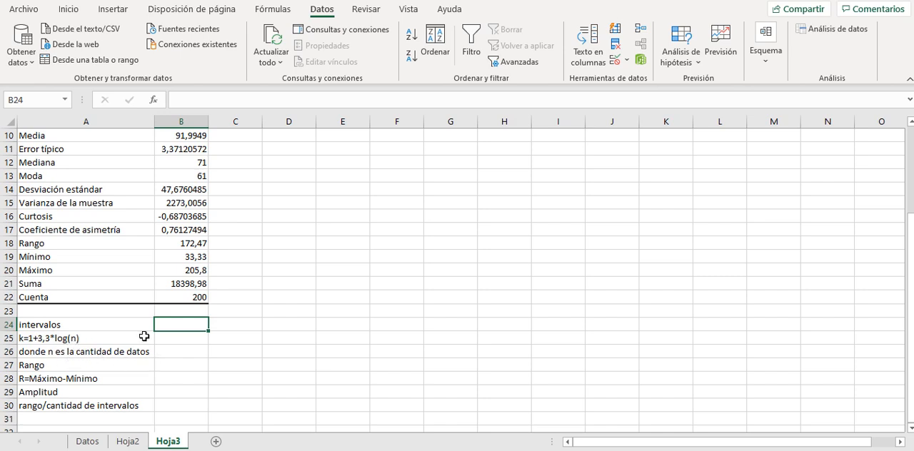
Calculate the number of intervals in B24 with =1+3,3*LOG10(B22), using the Cuenta value as n.
left_click(180, 300)
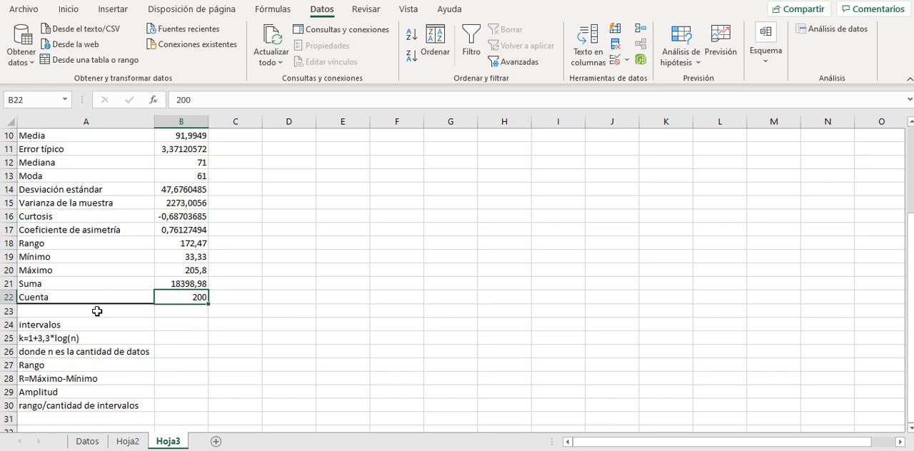
left_click(176, 332)
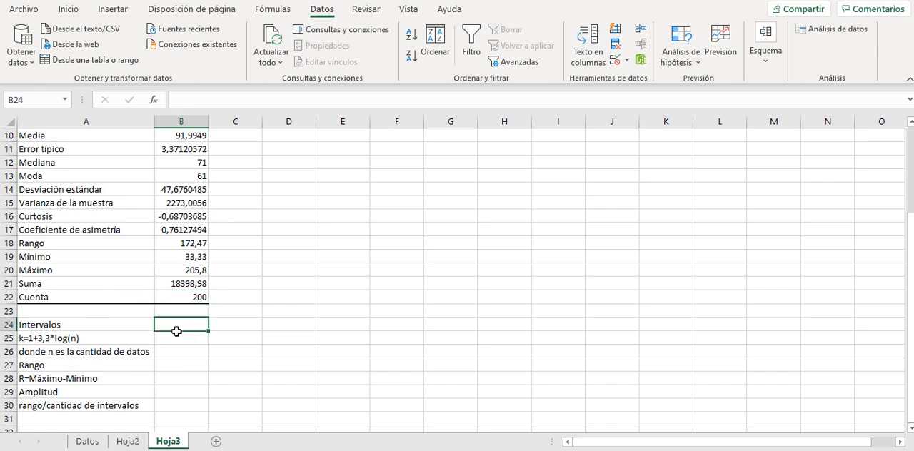
type("=1+3,3")
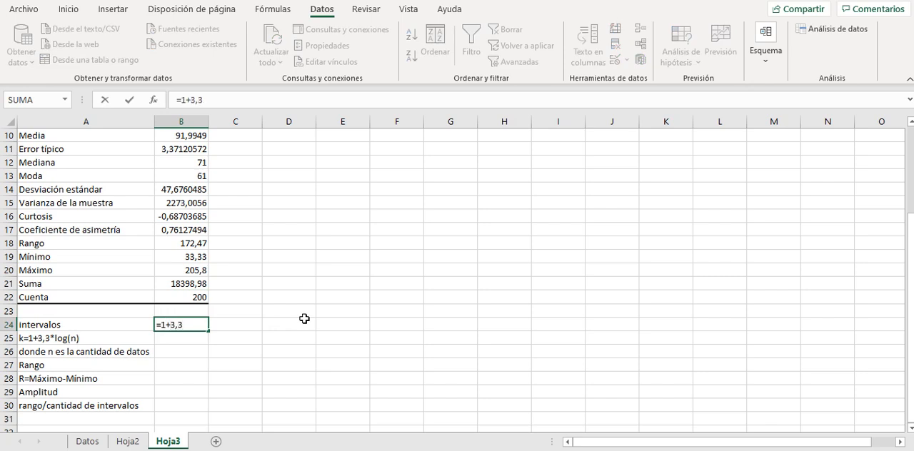
type("*lo")
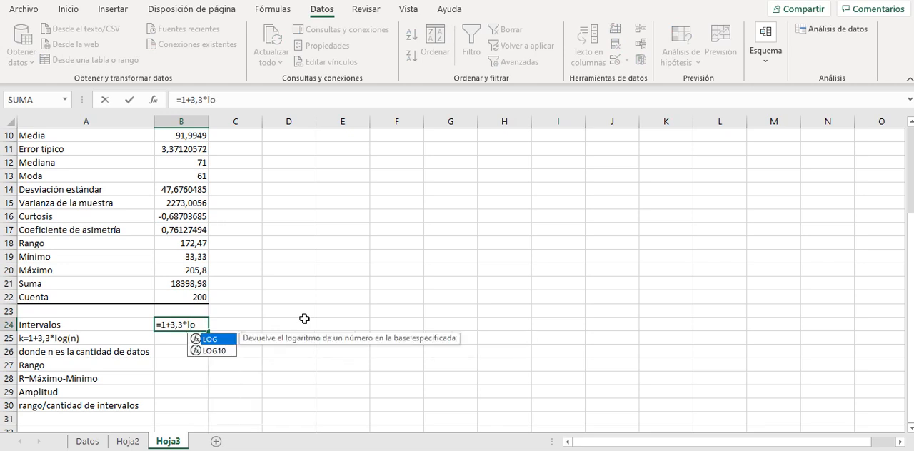
double_click(227, 356)
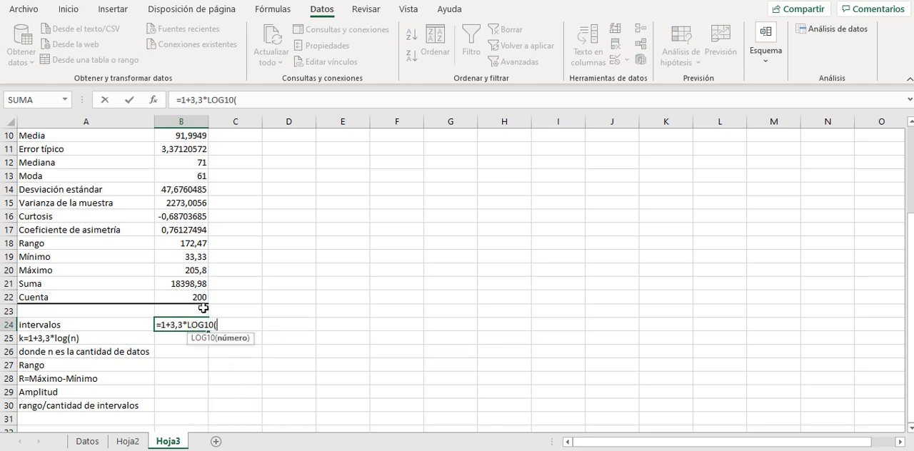
left_click(198, 301)
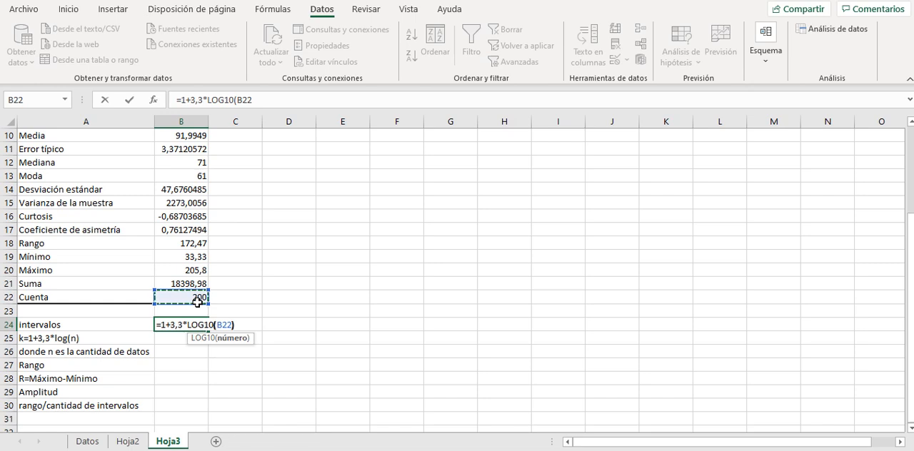
type(")")
key("Return")
key("Up")
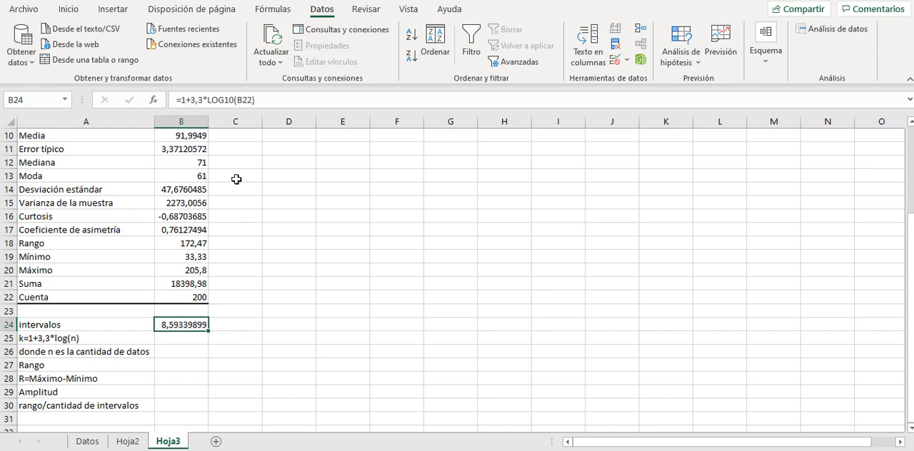
Round the interval count in B24 to zero decimals with =REDONDEAR(1+3,3*LOG10(B22);0).
left_click(188, 103)
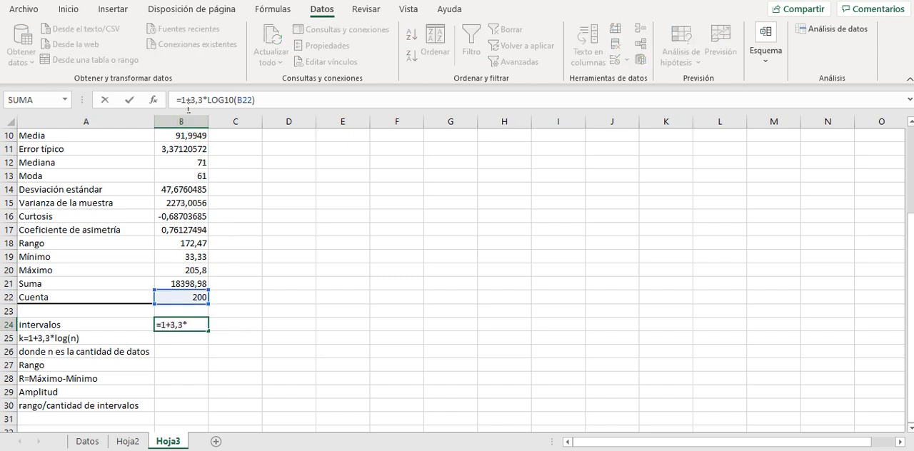
type("redondear")
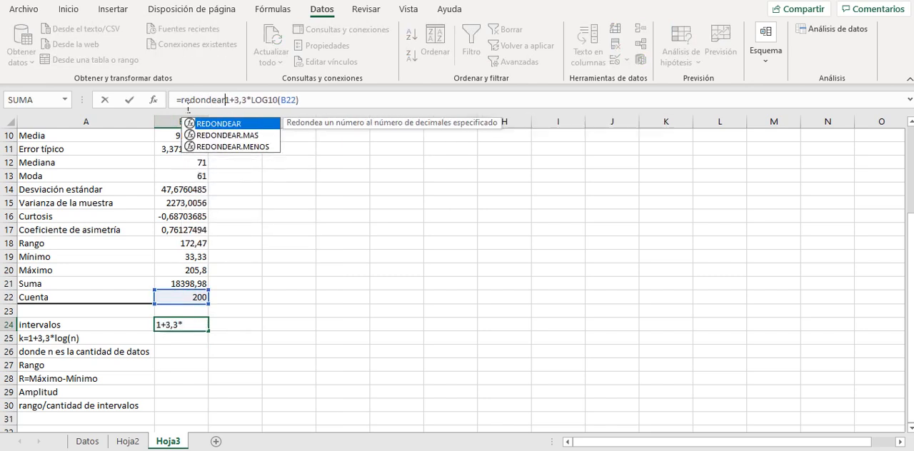
type("(")
key("Right")
key("Right")
key("Right")
key("Right")
key("Right")
key("Right")
key("Right")
key("Right")
key("Right")
key("Right")
key("Right")
key("Right")
key("Right")
key("Right")
key("Right")
key("Right")
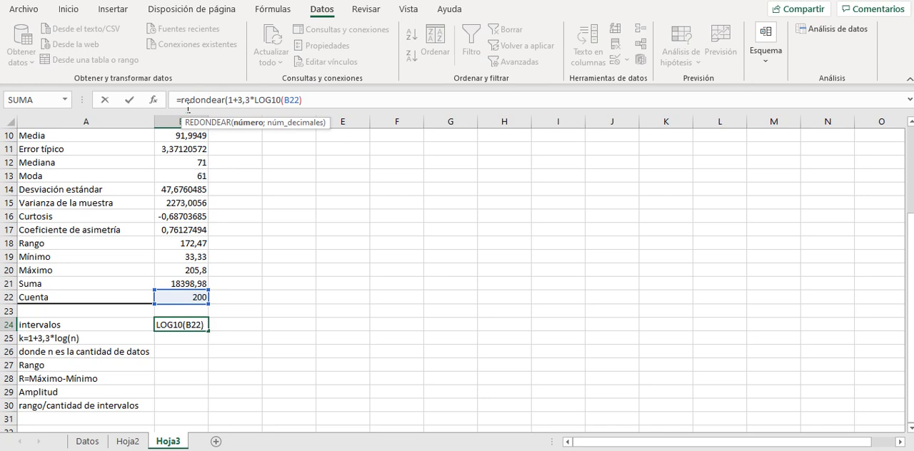
type(");0")
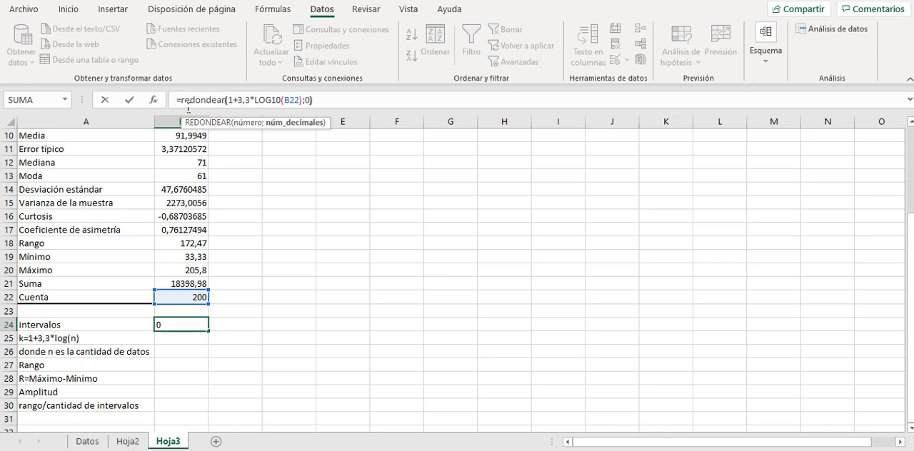
type(")")
key("Return")
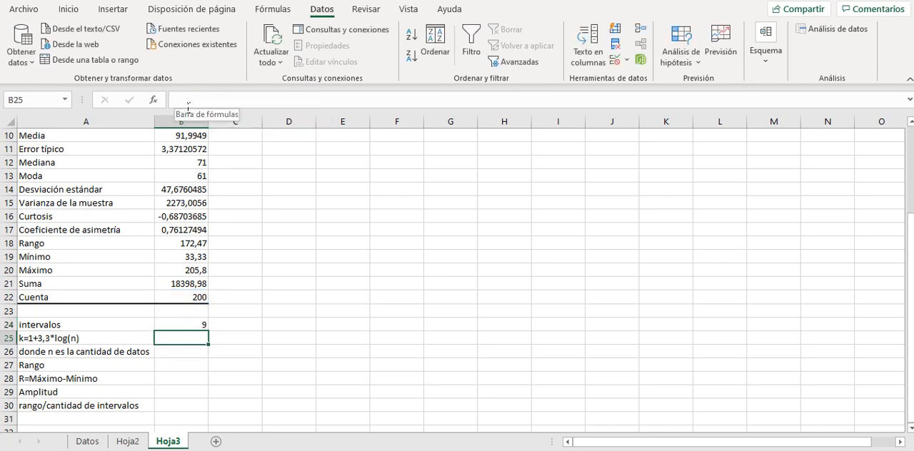
key("Up")
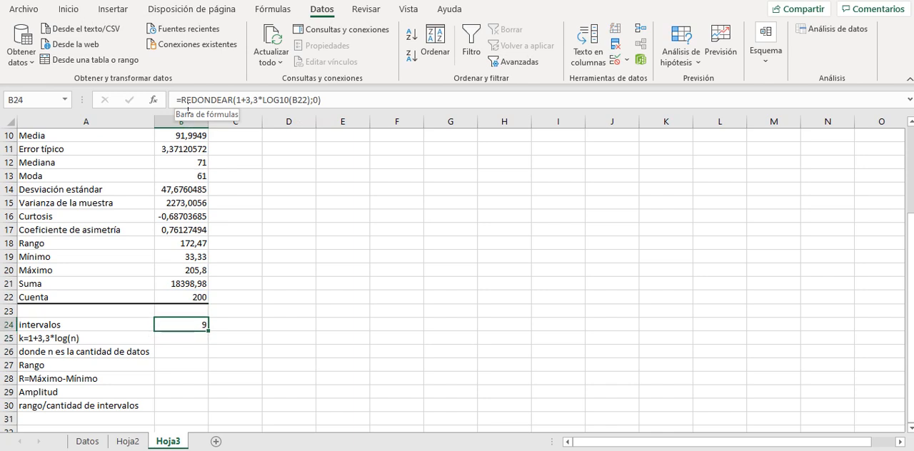
Enter 1 in D8 and extend it down to D18 as a fill series (Serie de relleno).
left_click(302, 162)
key("Up")
key("Up")
key("Up")
key("Up")
key("Up")
key("Up")
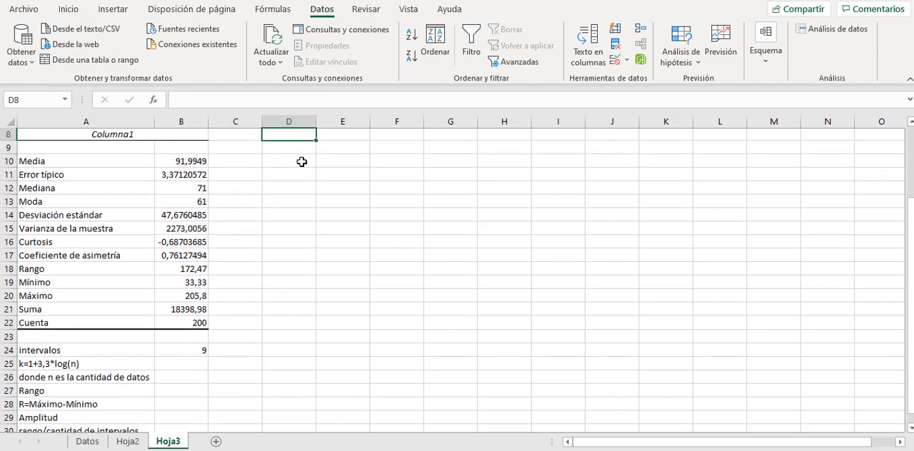
key("Down")
key("Down")
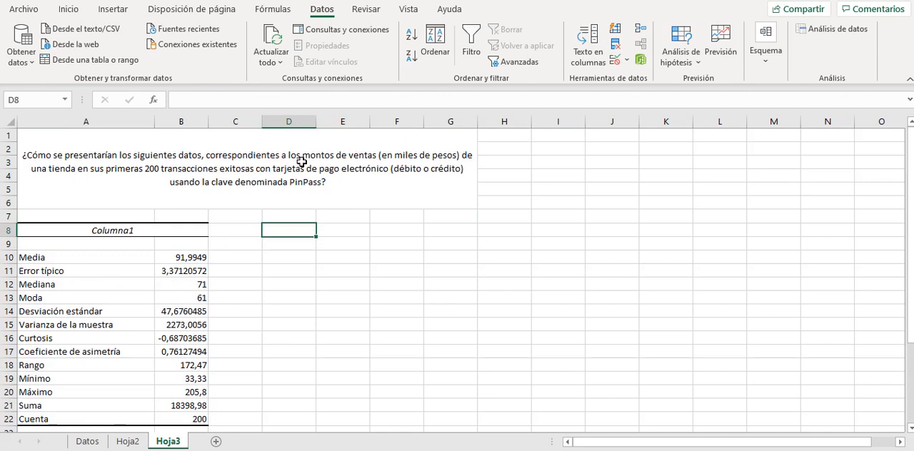
type("1")
key("ctrl+Return")
left_click_drag(320, 248, 320, 383)
left_click(322, 379)
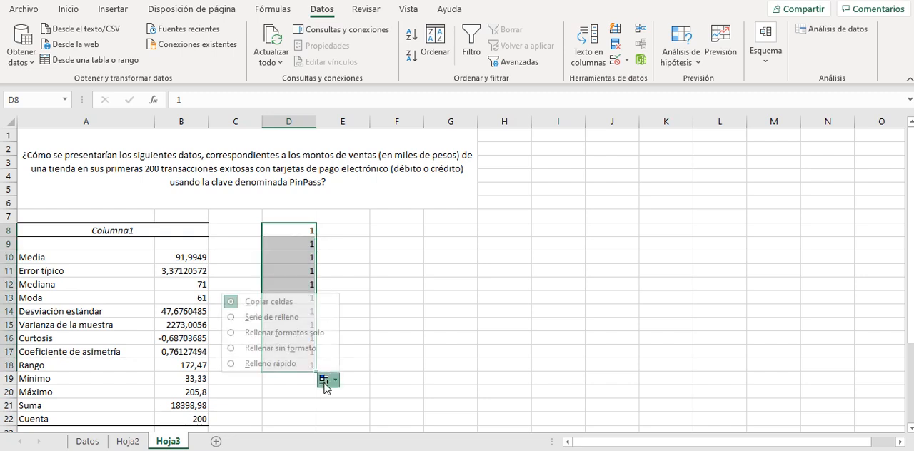
left_click(288, 317)
Clear the surplus numbers 10 and 11 from the end of the series in column D.
left_click(305, 355)
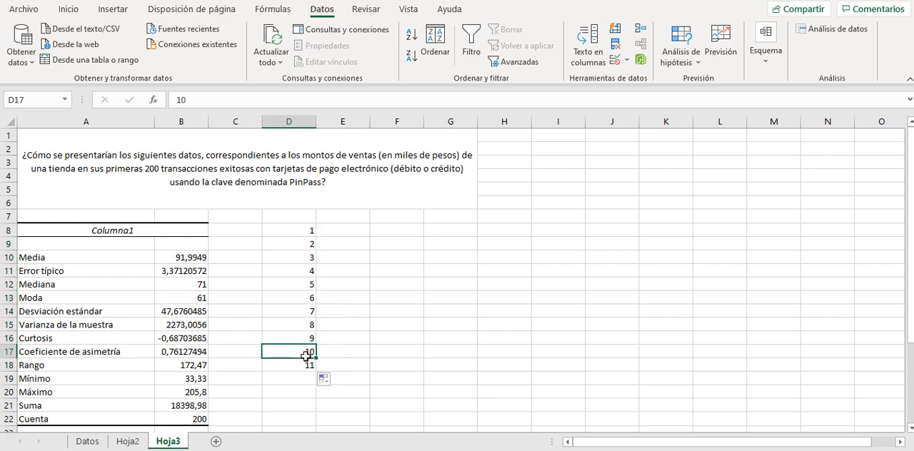
left_click_drag(305, 355, 307, 378)
key("Delete")
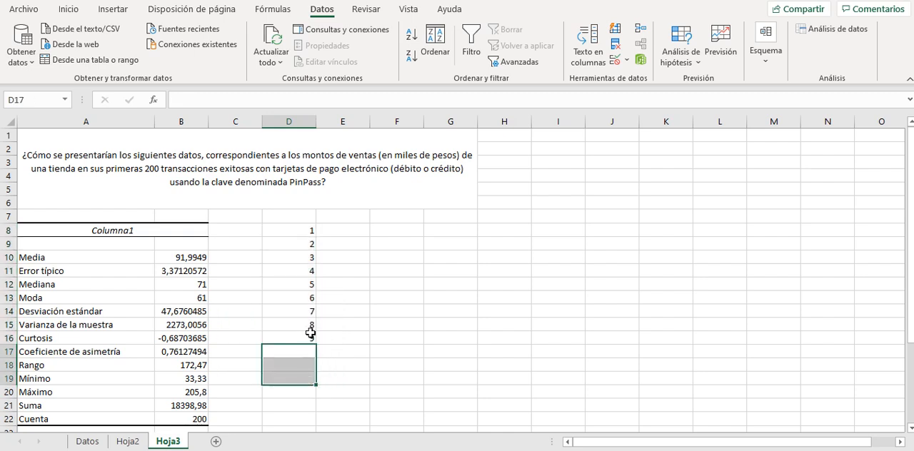
Review the numbered intervals in column D, starting from D8.
left_click(291, 233)
key("Down")
key("Down")
key("Down")
key("Down")
key("Down")
key("Down")
key("Down")
key("Down")
key("Down")
key("Down")
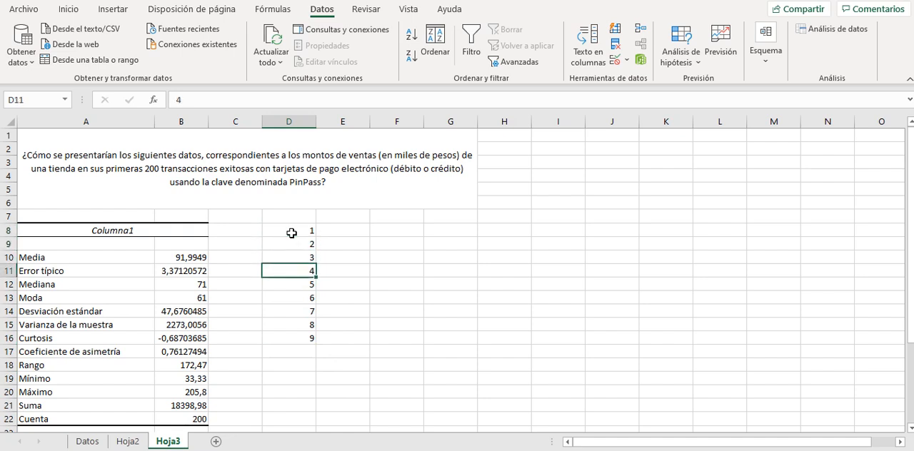
key("Down")
key("Down")
key("Down")
key("Down")
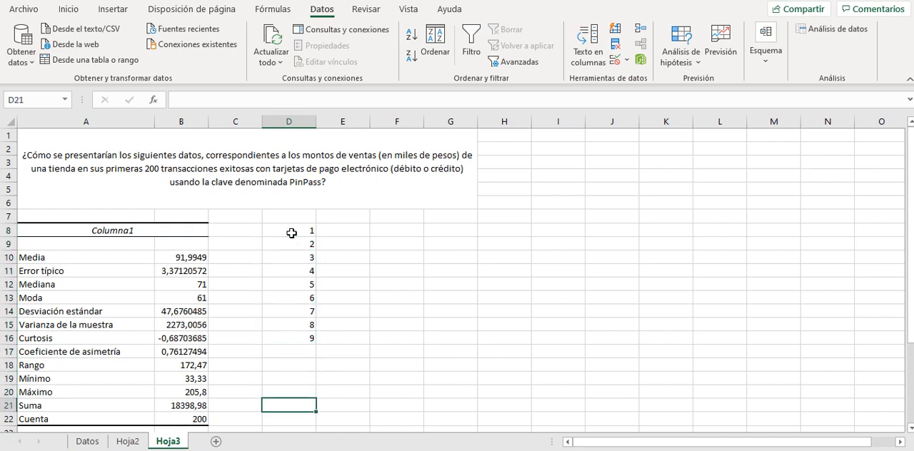
Calculate the range in B27 as maximum minus minimum with =B20-B19.
key("Left")
key("Left")
key("Down")
key("Down")
key("Down")
key("Down")
key("Down")
key("Down")
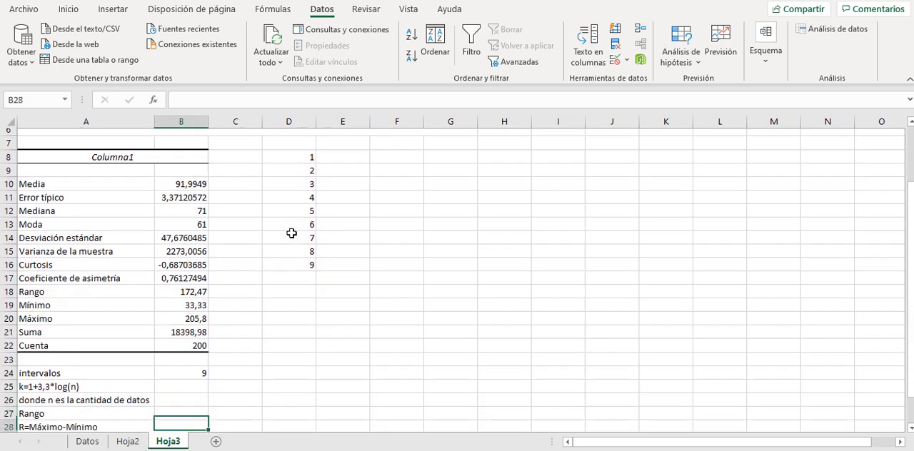
key("Up")
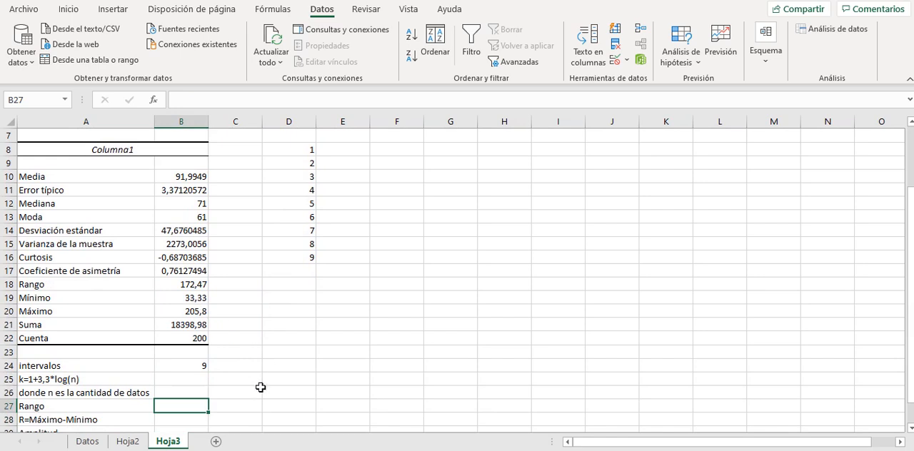
type("=")
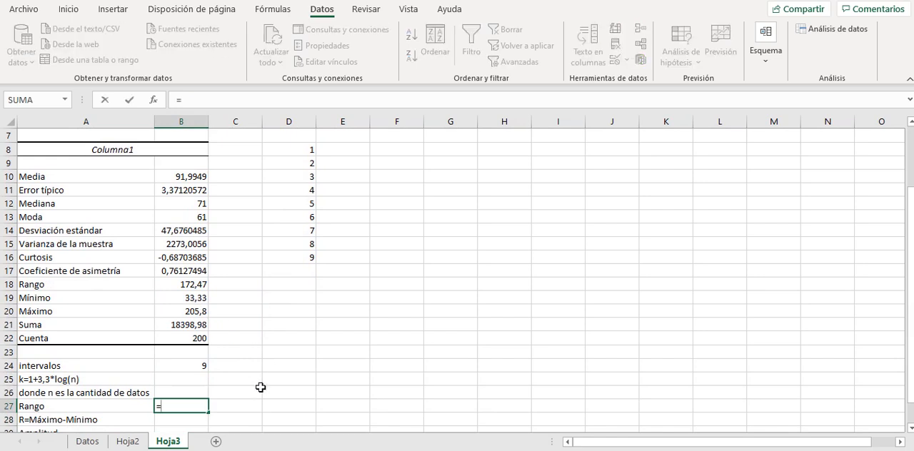
left_click(183, 312)
type("-")
left_click(185, 299)
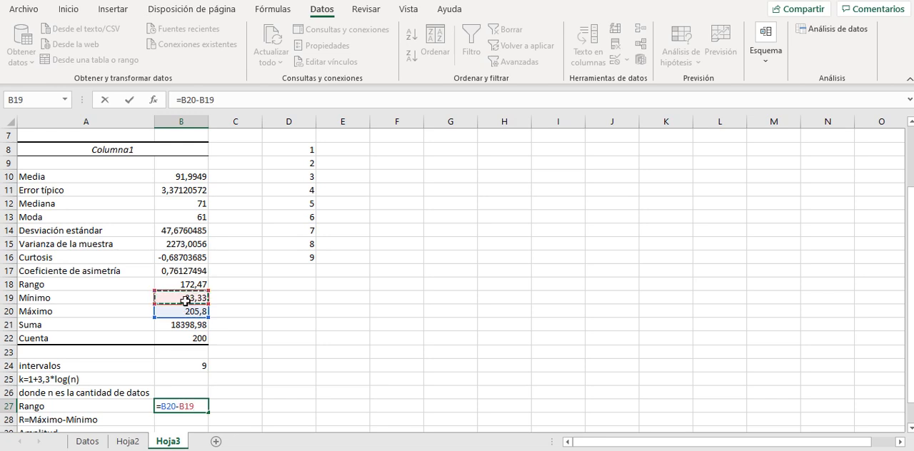
key("Return")
key("Up")
Highlight the Rango row of the statistics summary, A18:B18, with yellow fill.
left_click(187, 285)
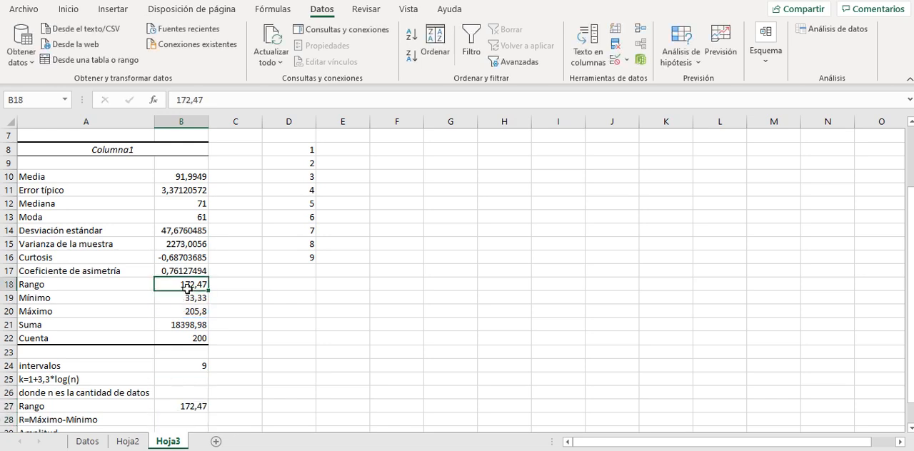
left_click_drag(135, 289, 160, 289)
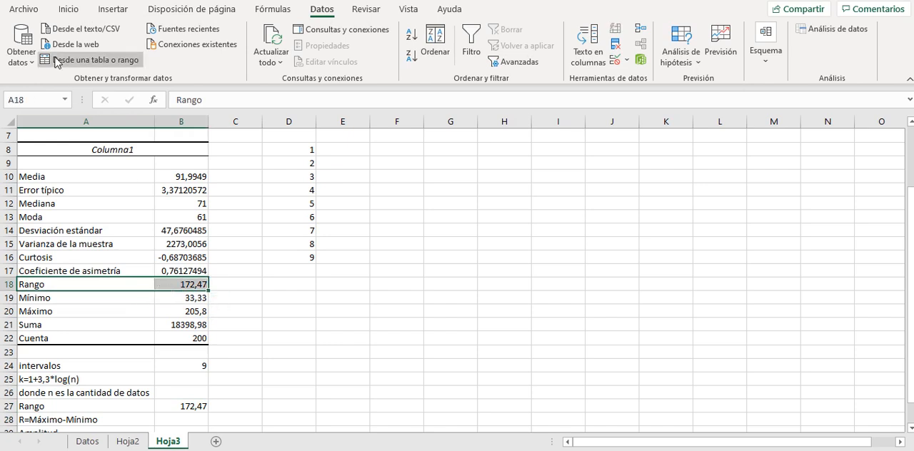
left_click(21, 9)
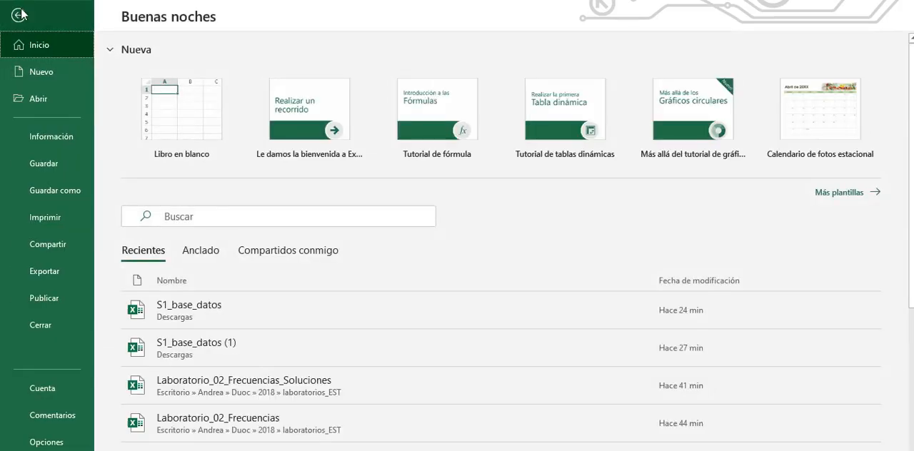
left_click(18, 13)
left_click(68, 10)
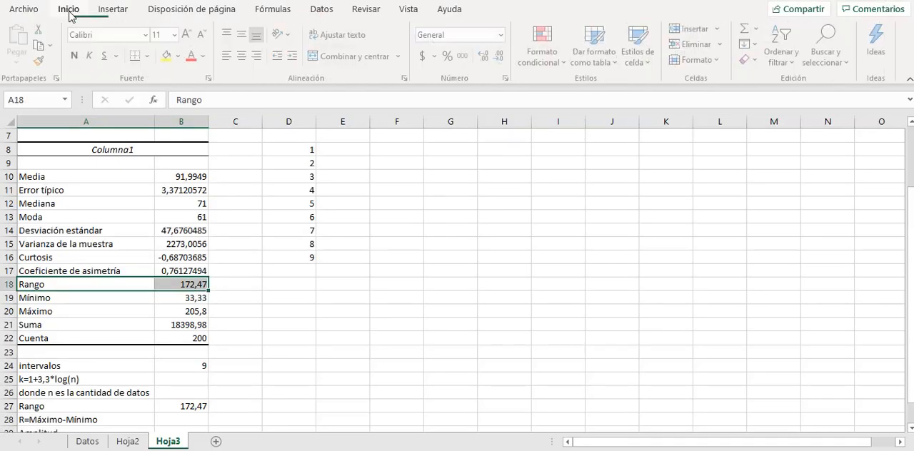
left_click(167, 56)
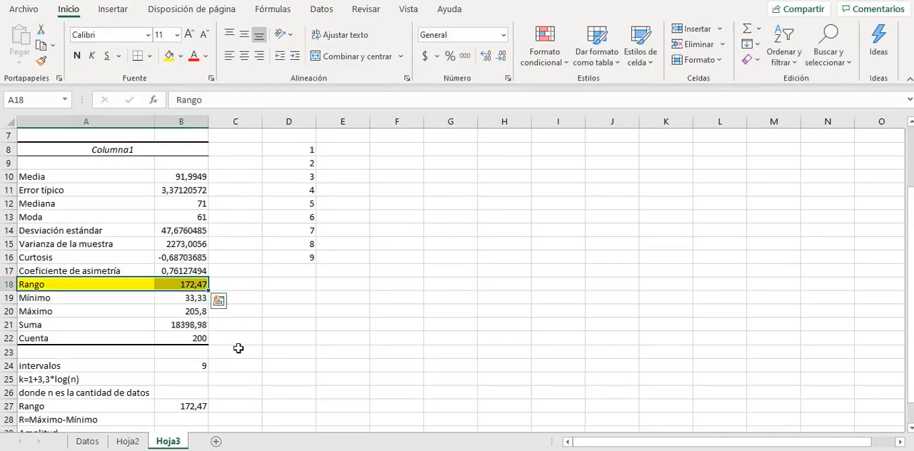
Apply the same yellow fill to the calculated range in B27.
left_click(240, 407)
left_click(200, 413)
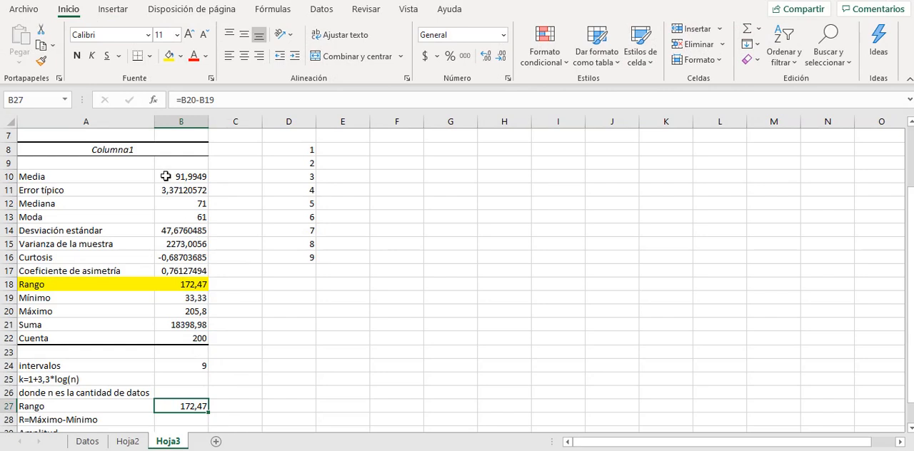
left_click(169, 56)
left_click(235, 424)
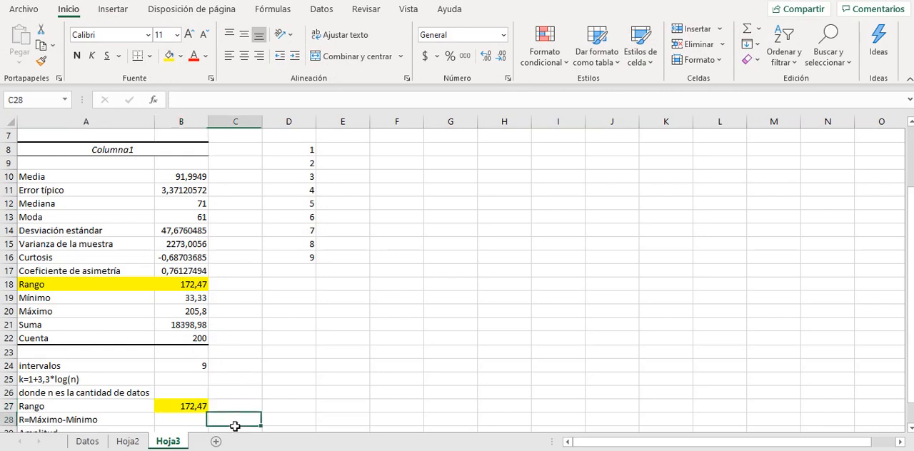
Calculate the amplitude in B29 by dividing the range by the number of intervals with =B27/B24.
key("Left")
key("Down")
key("Down")
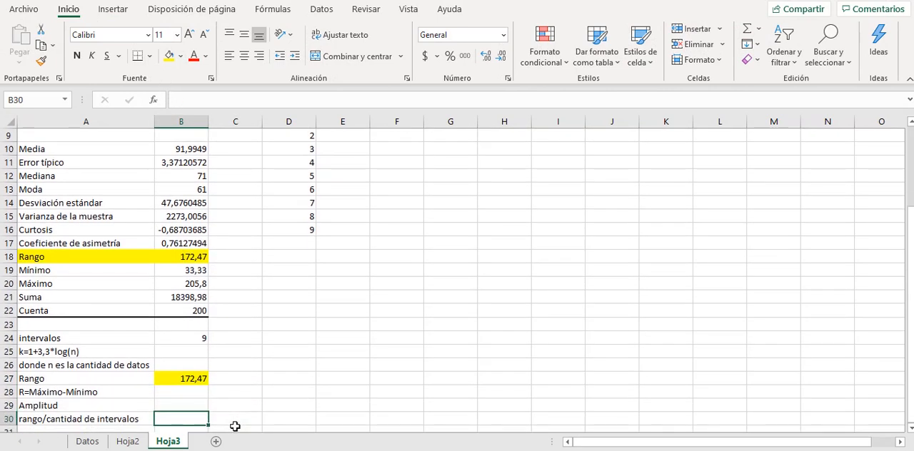
key("Up")
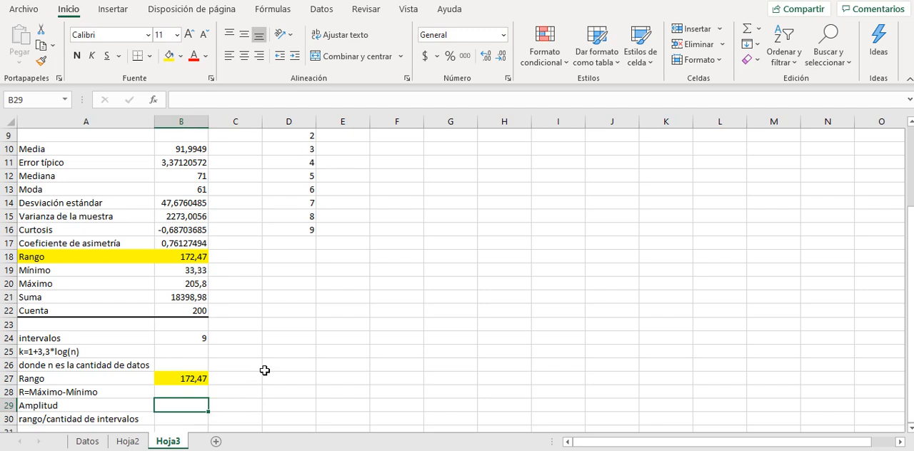
type("=")
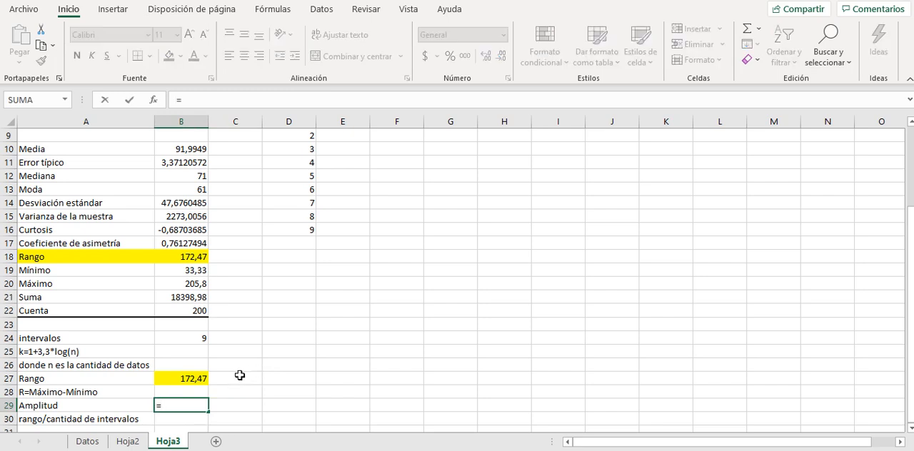
left_click(201, 383)
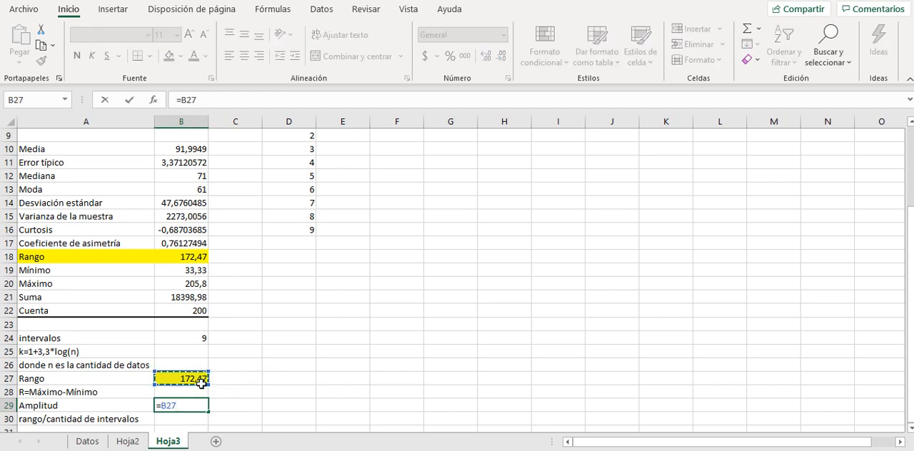
type("/")
left_click(198, 342)
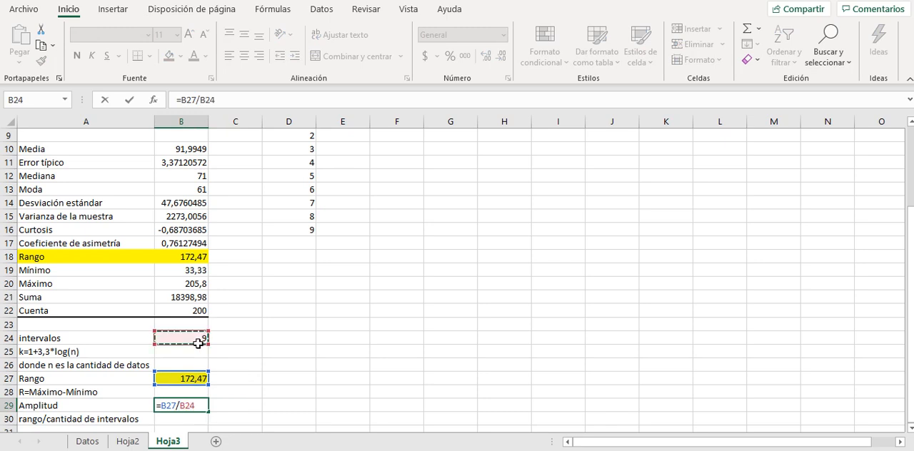
key("Return")
key("Up")
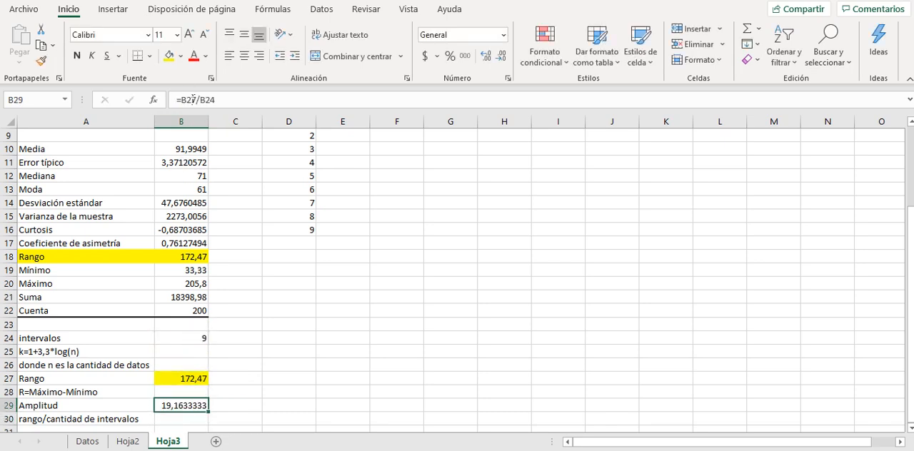
Examine the sales amounts in column A of the Datos sheet, checking how many decimals they use.
left_click(95, 444)
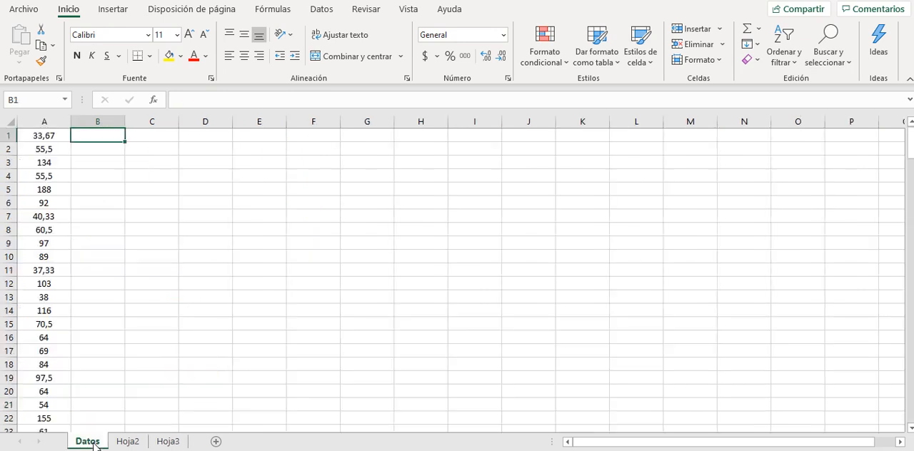
left_click(52, 217)
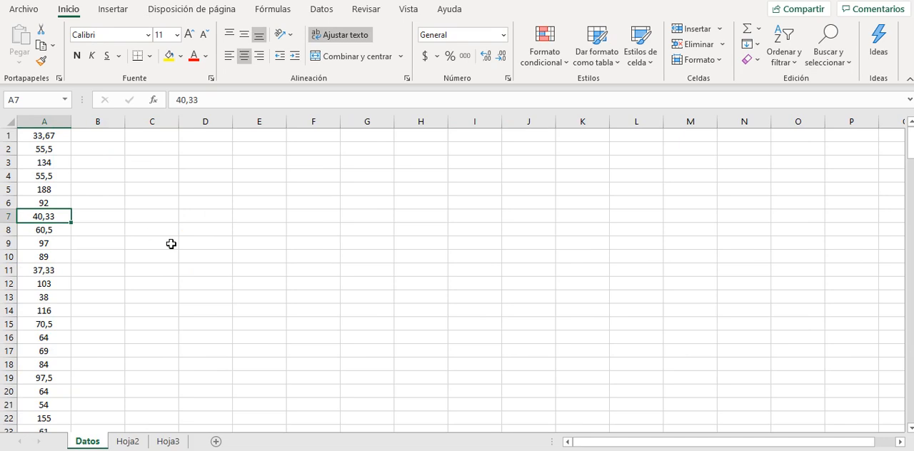
key("Down")
key("Down")
key("Down")
key("Down")
key("Down")
key("Down")
key("Down")
key("Down")
key("Down")
key("Down")
key("Down")
key("Down")
key("Down")
key("Down")
key("Down")
key("Down")
key("Down")
key("Down")
key("Down")
key("Down")
key("Down")
key("Down")
key("Down")
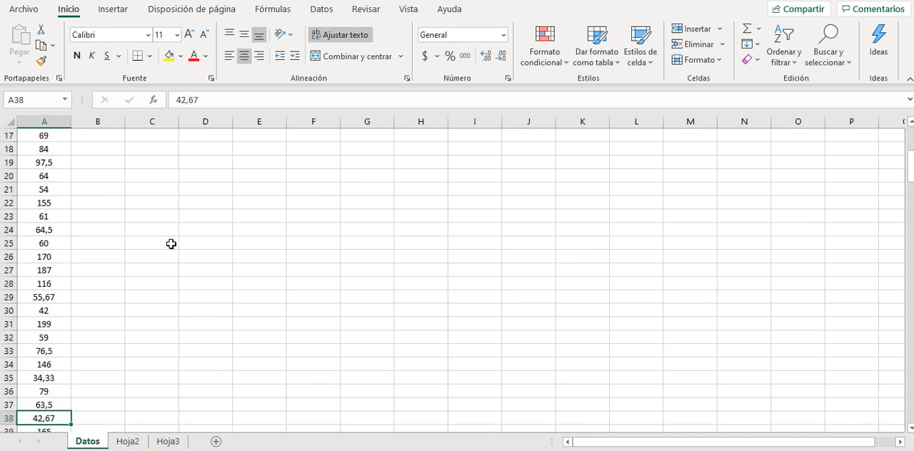
key("Down")
key("Down")
key("Down")
key("Down")
key("Down")
key("Down")
key("Down")
key("Down")
key("Down")
key("Down")
key("Down")
key("Down")
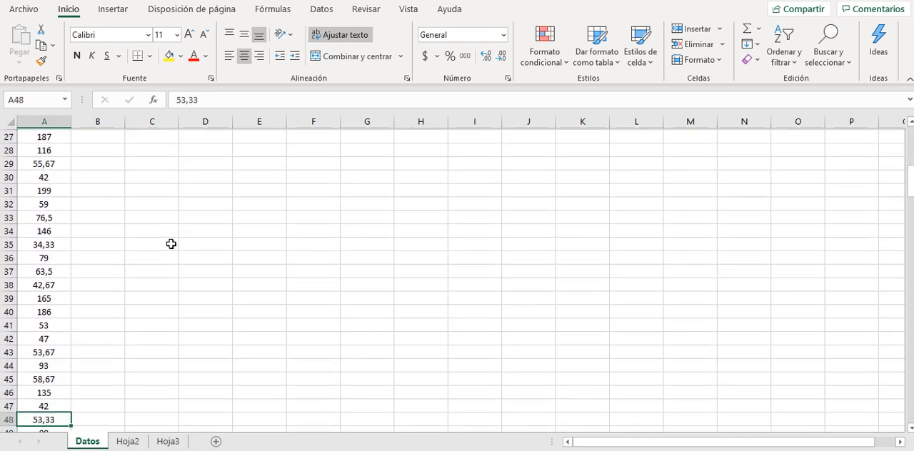
key("Down")
key("Down")
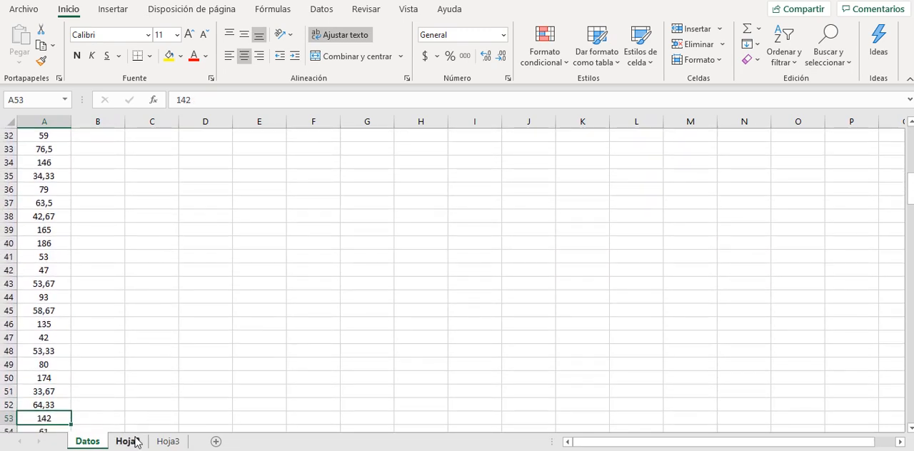
Round the amplitude in B29 of Hoja3 up to two decimals with =REDONDEAR.MAS(B27/B24;2).
left_click(166, 441)
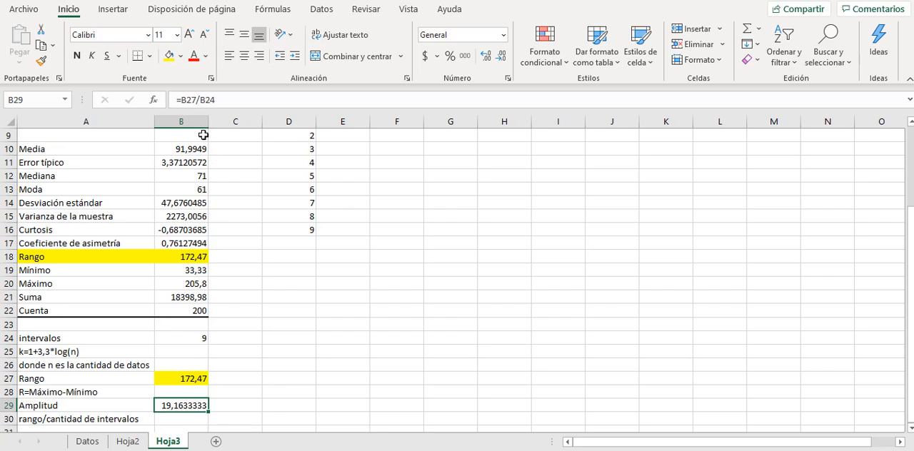
left_click(186, 107)
type("redondea")
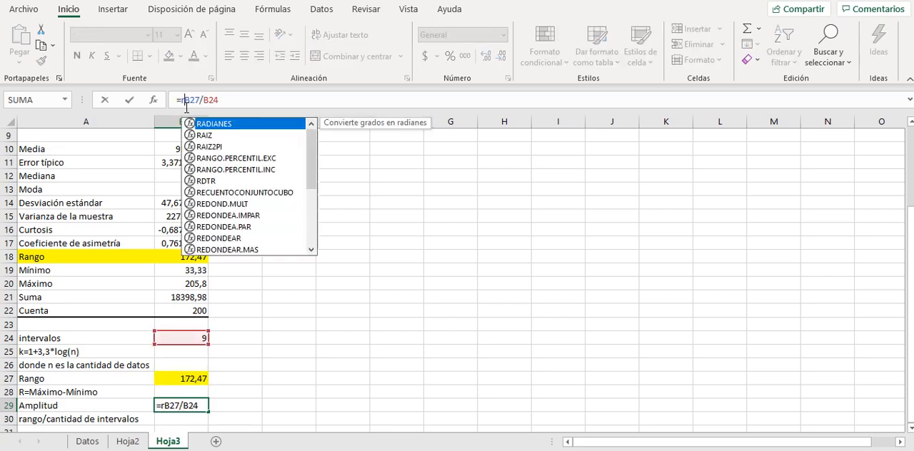
type("r.mas")
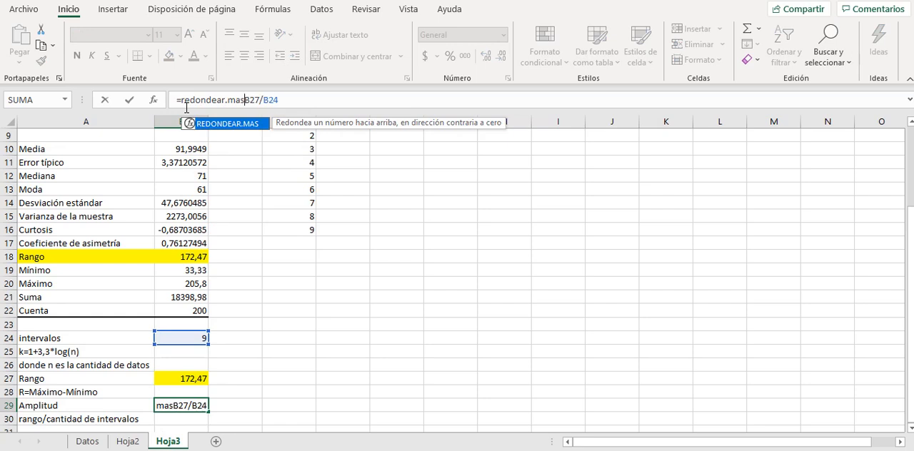
type("(")
key("Right")
key("Right")
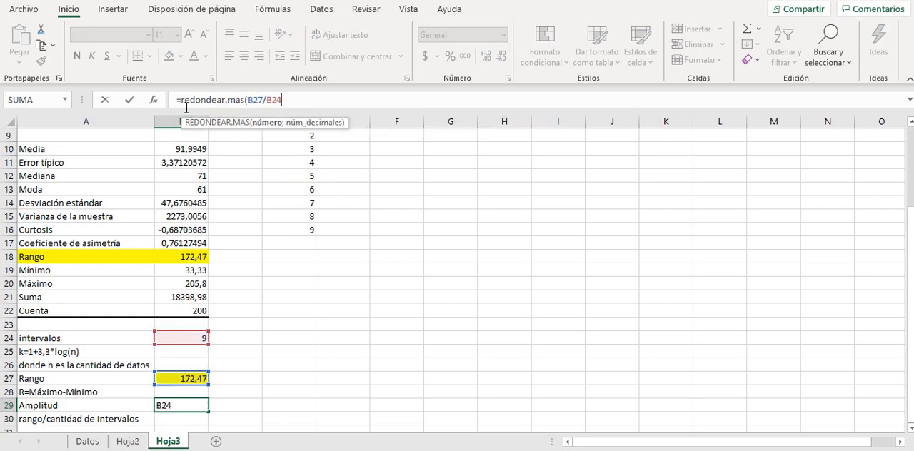
type(";2")
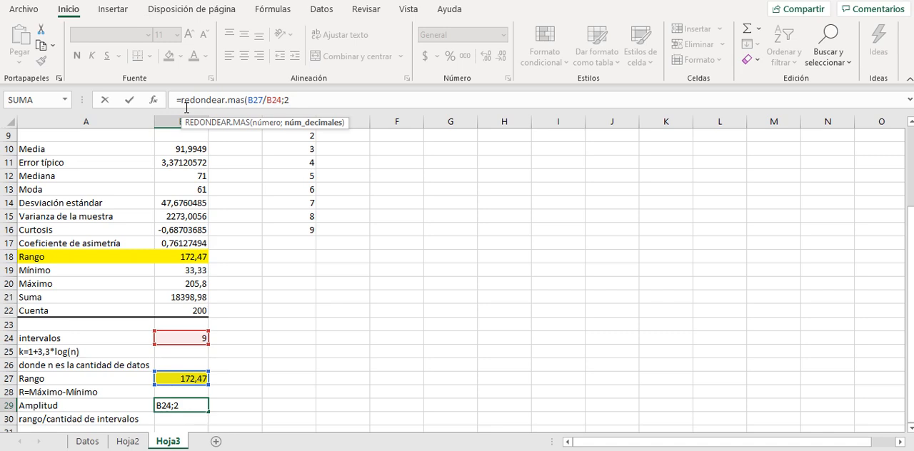
type(")")
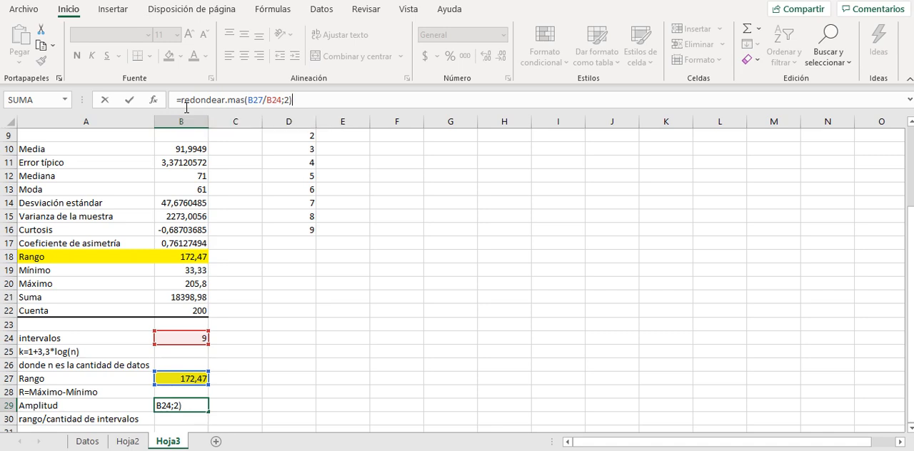
key("Return")
key("Return")
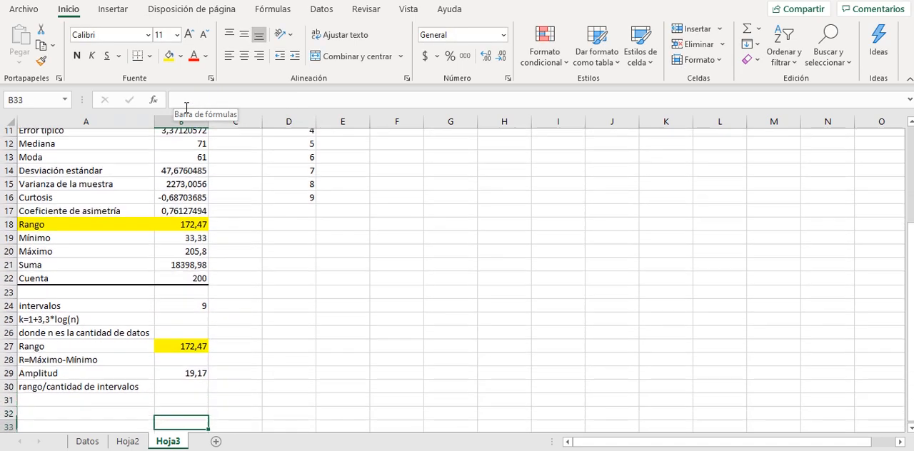
key("Up")
key("Up")
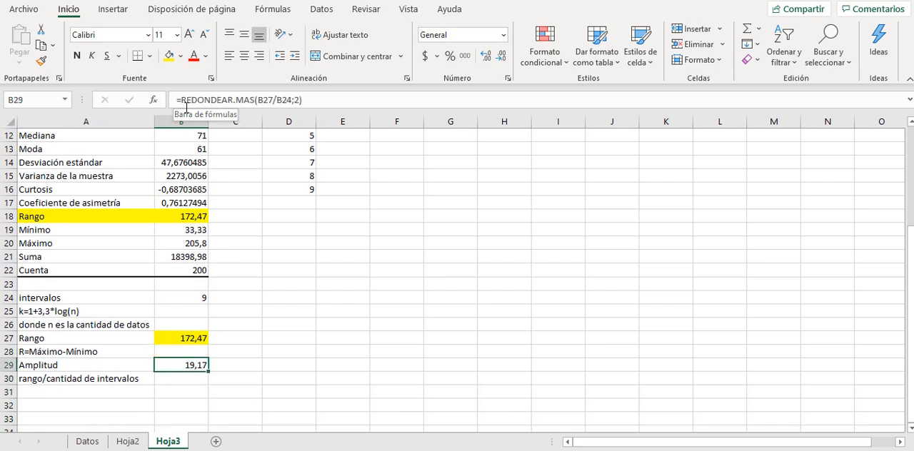
key("Up")
key("Up")
key("Up")
key("Up")
key("Up")
key("Up")
key("Up")
key("Up")
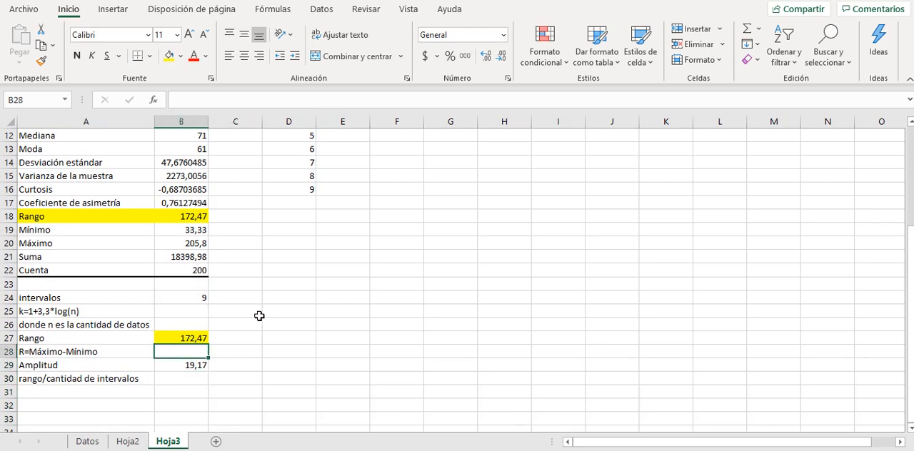
key("Down")
key("Down")
key("Down")
key("Down")
key("Down")
key("Down")
key("Down")
key("Down")
key("Down")
key("Down")
key("Down")
key("Up")
key("Up")
key("Up")
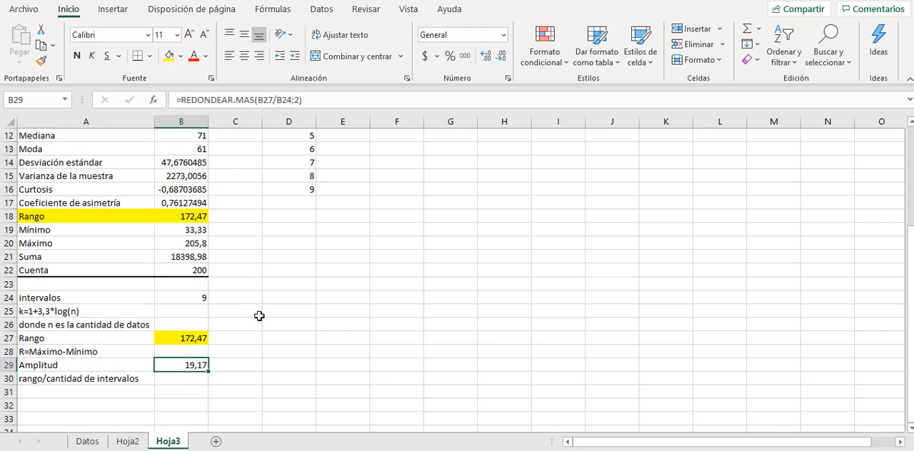
Enter the column headings mín, máx and intervalos in E7:G7, above the numbered interval rows.
key("Up")
key("Up")
key("Up")
key("Up")
key("Up")
key("Up")
key("Up")
key("Up")
key("Up")
key("Up")
key("Up")
key("Up")
key("Up")
key("Up")
key("Up")
key("Up")
key("Up")
key("Up")
key("Up")
key("Up")
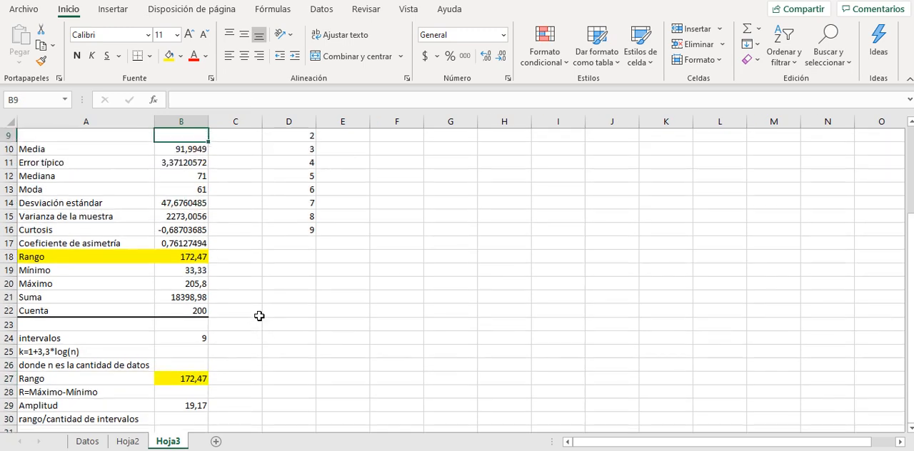
key("Right")
key("Right")
key("Right")
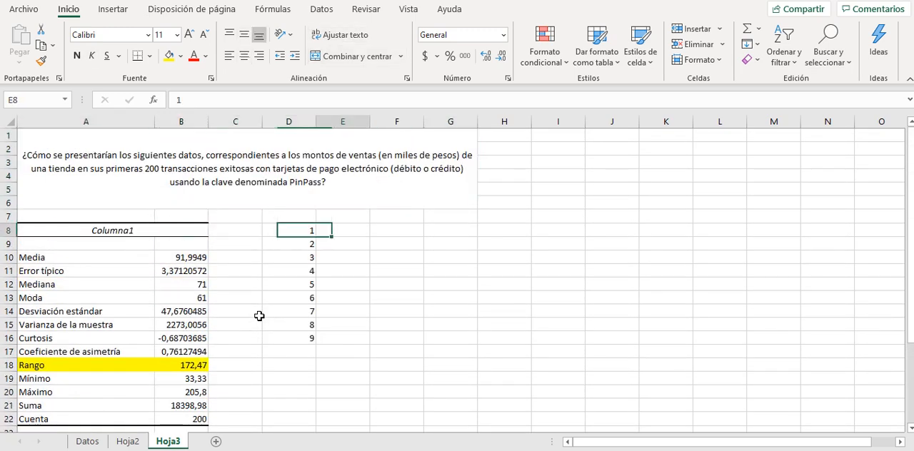
type("m")
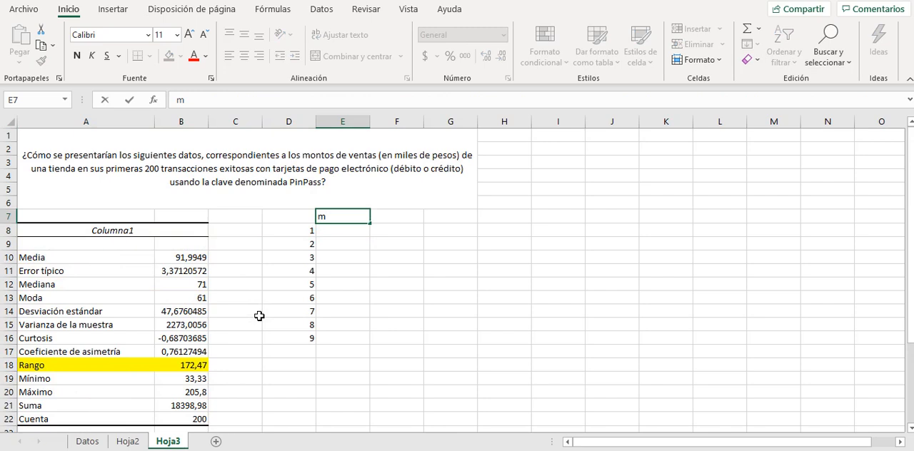
type("ín")
key("Right")
type("máx")
key("Right")
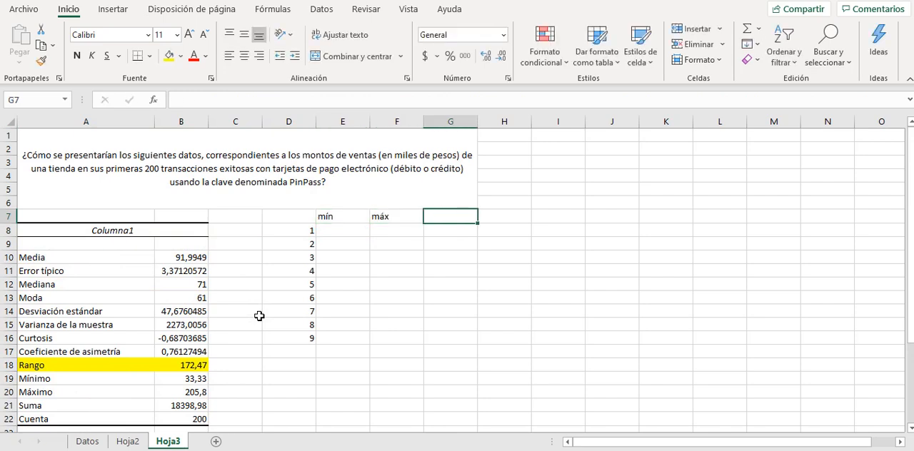
type("interv")
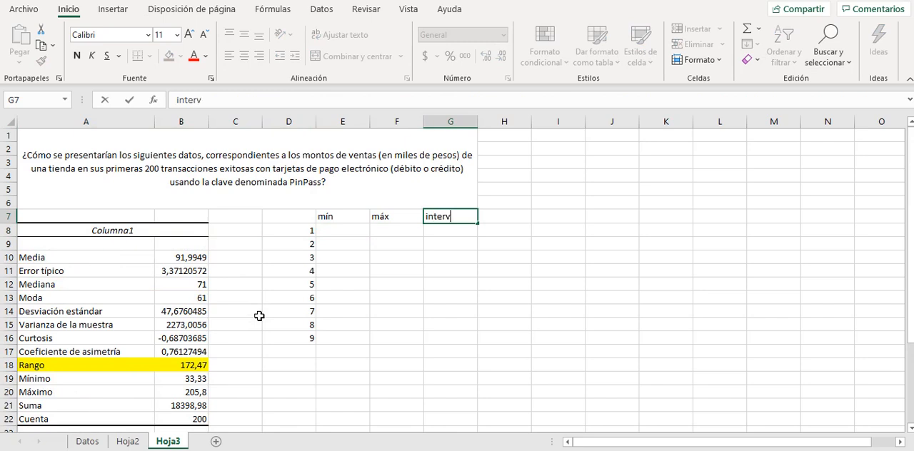
key("Return")
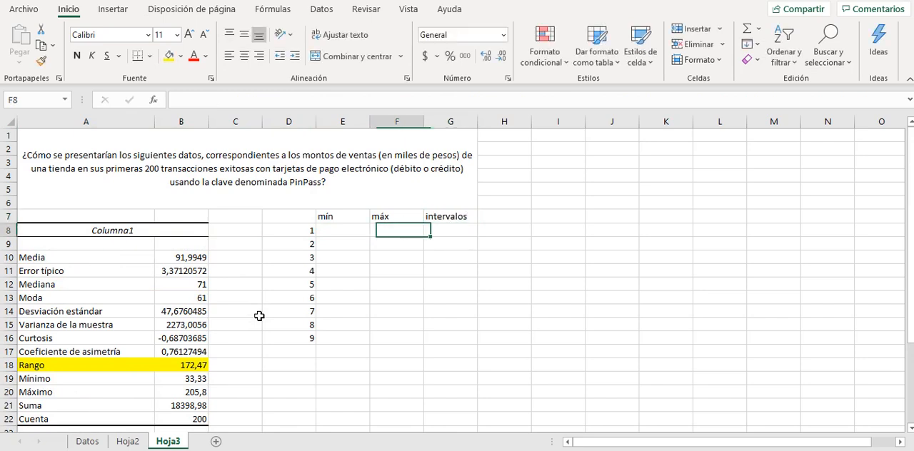
Set the first interval's lower limit in E8 to the data's minimum with =B19.
key("Left")
key("Left")
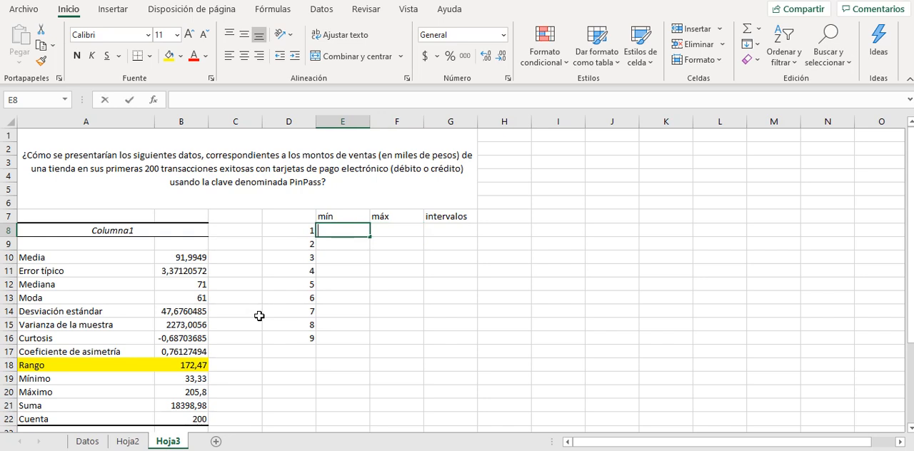
type("=")
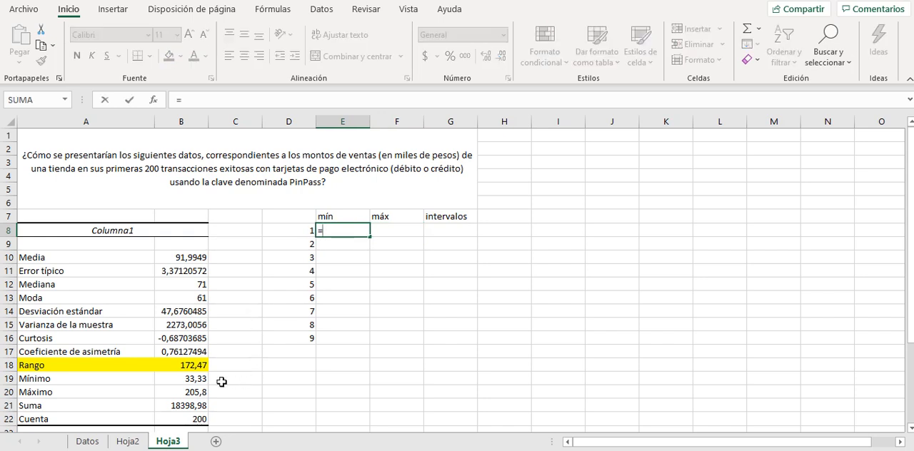
left_click(197, 382)
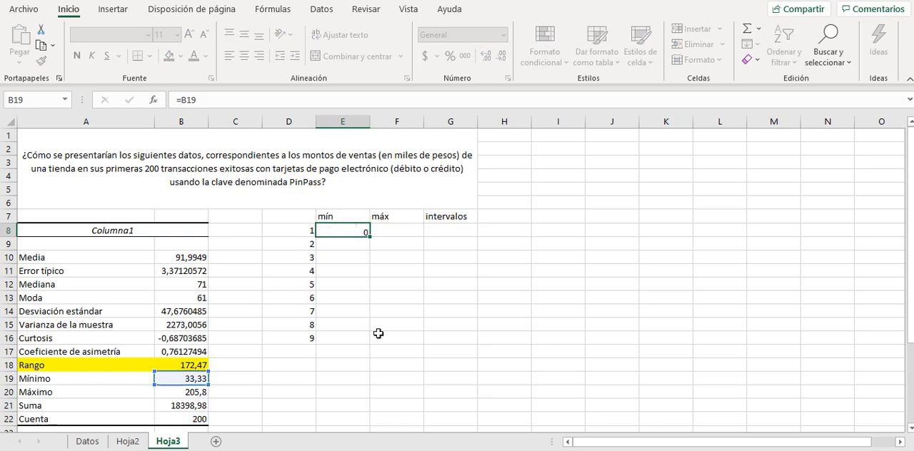
key("Return")
Calculate the first interval's upper limit in F8 by adding the amplitude as an absolute reference with =E8+$B$29.
key("Up")
key("Right")
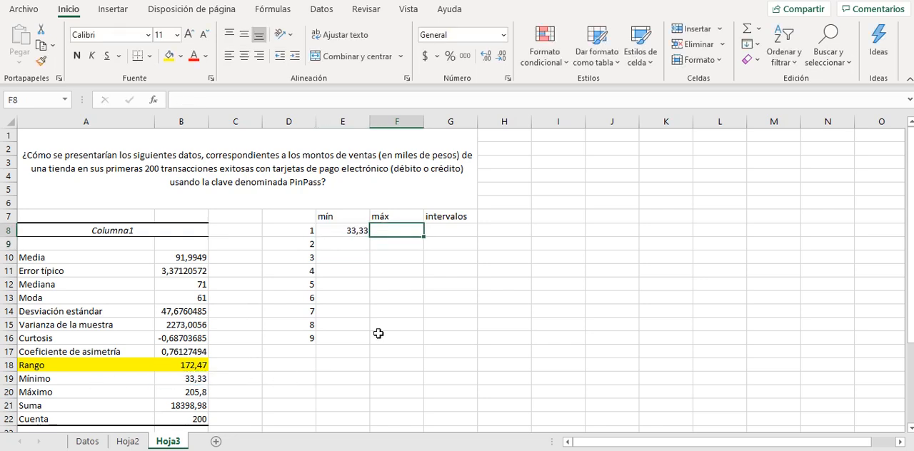
type("=")
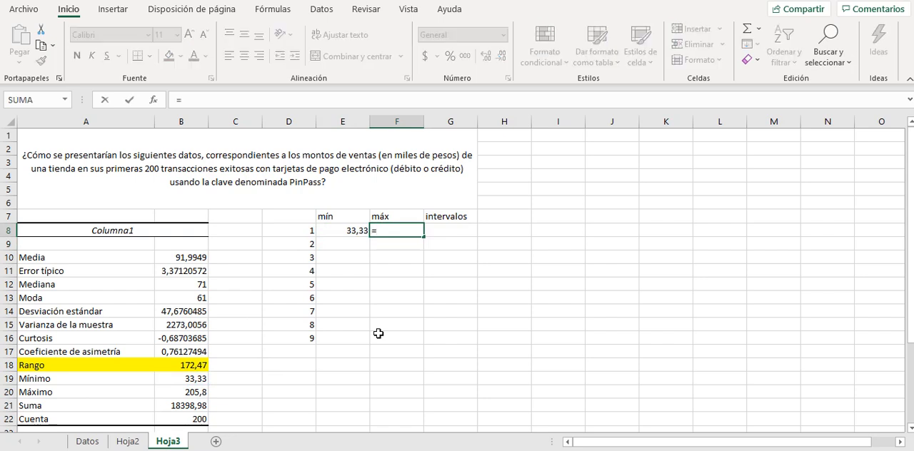
left_click(343, 234)
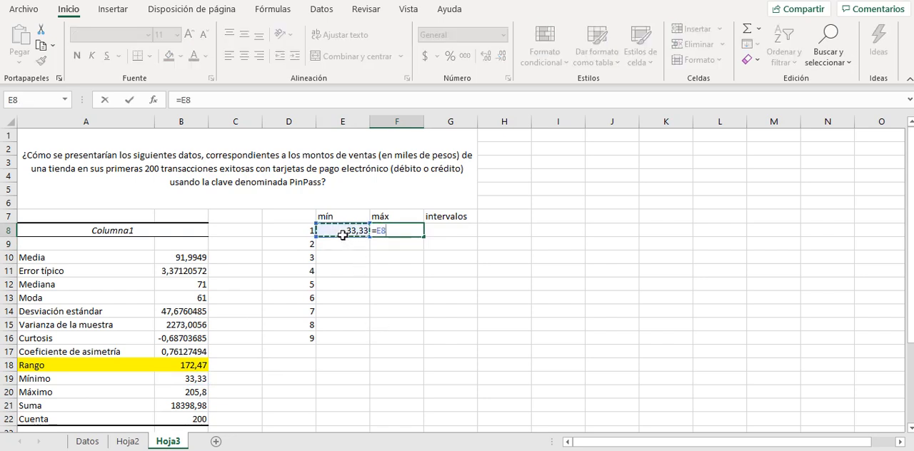
type("+")
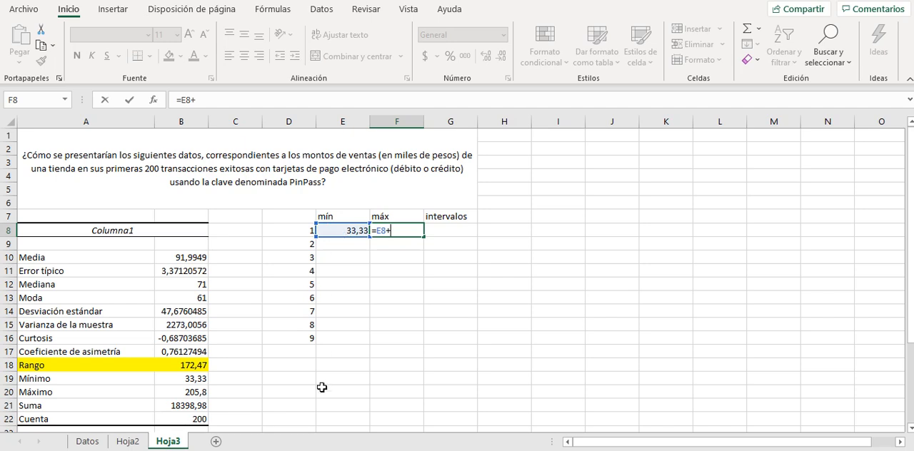
left_click(910, 429)
left_click(910, 429)
left_click(911, 429)
left_click(910, 430)
left_click(910, 429)
left_click(910, 429)
left_click(910, 429)
left_click(910, 429)
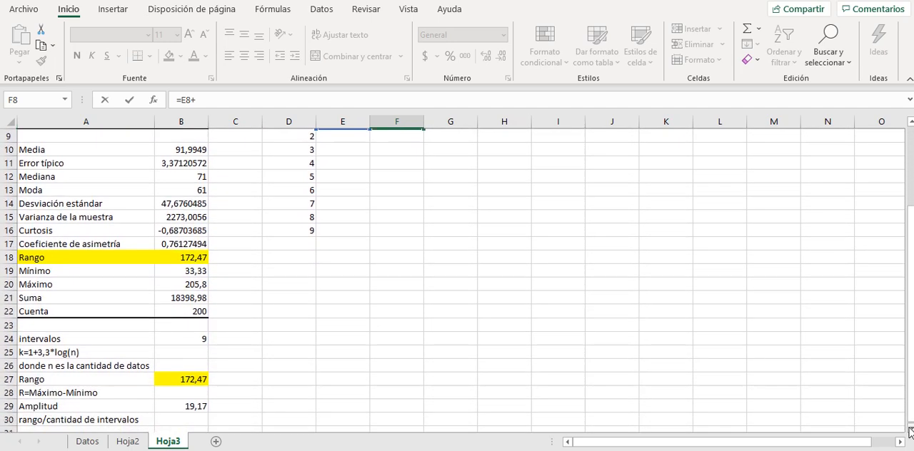
left_click(911, 429)
left_click(197, 395)
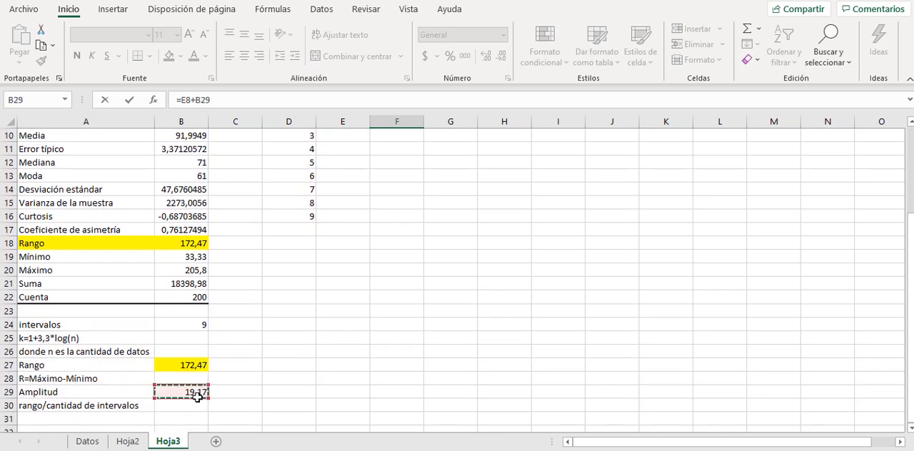
left_click(214, 106)
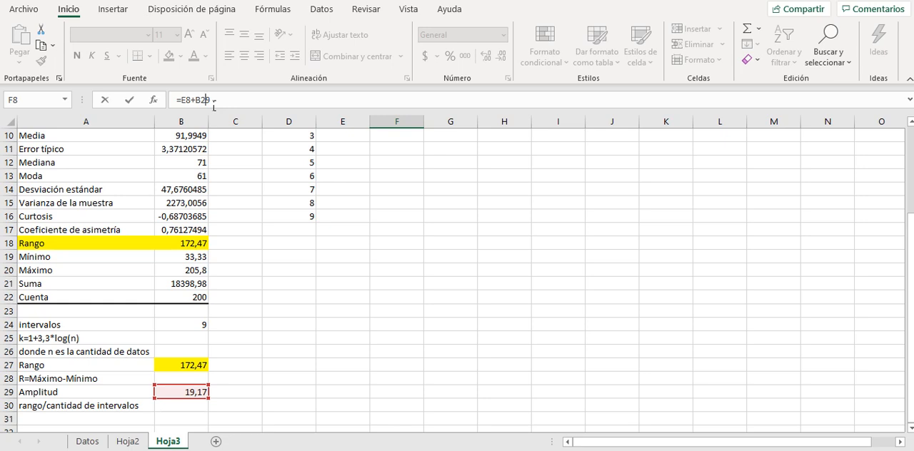
key("F4")
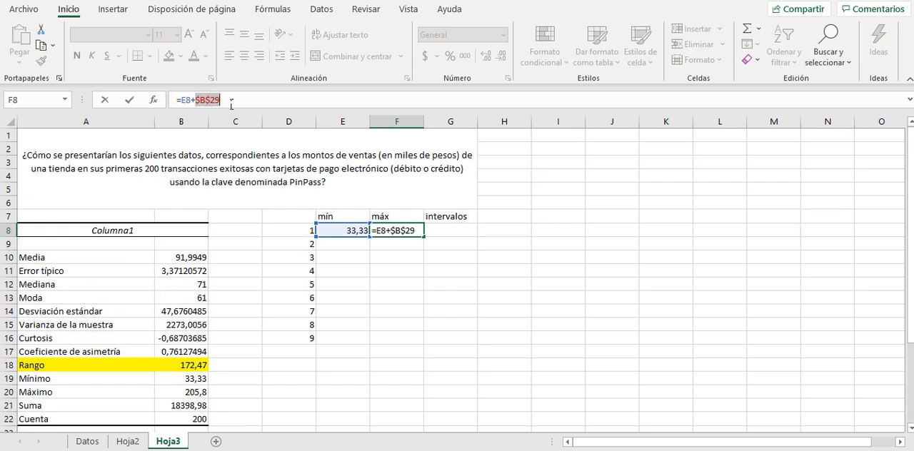
left_click(234, 105)
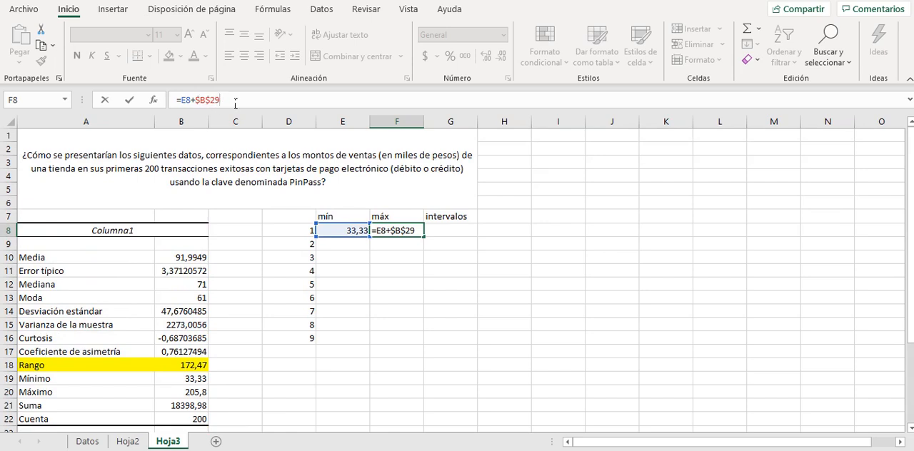
key("Return")
key("Up")
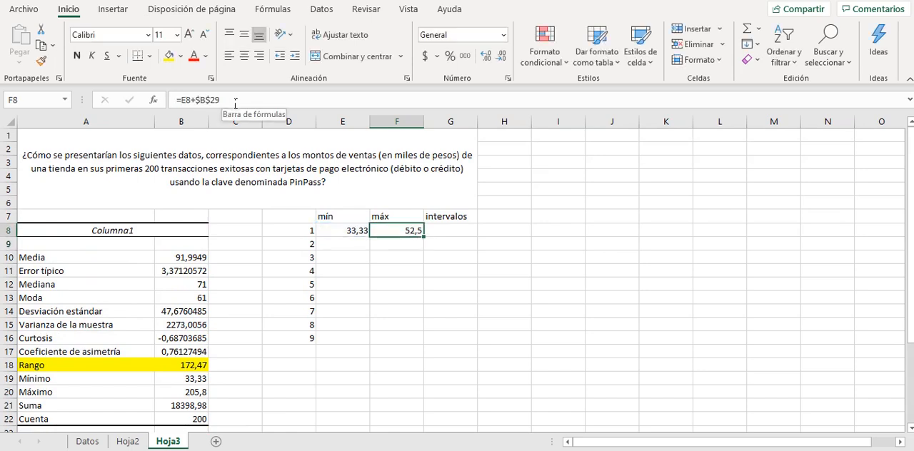
Set the second interval's lower limit in E9 to the first interval's upper limit with =F8.
left_click(364, 245)
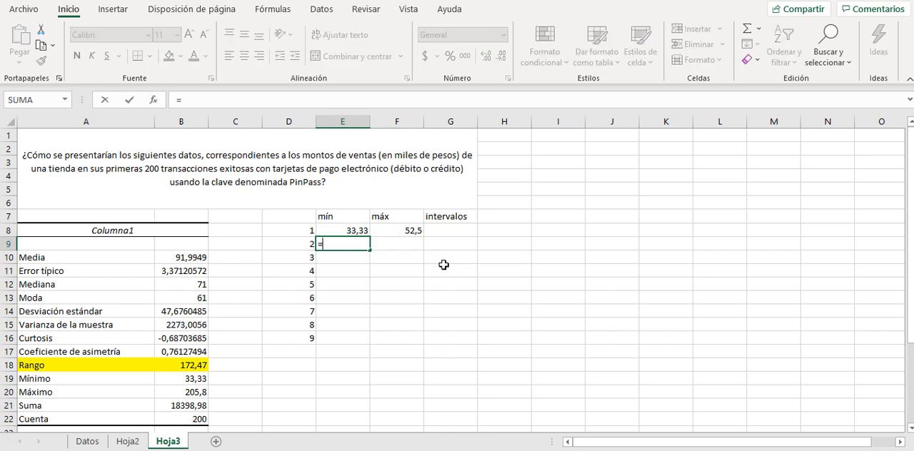
left_click(406, 234)
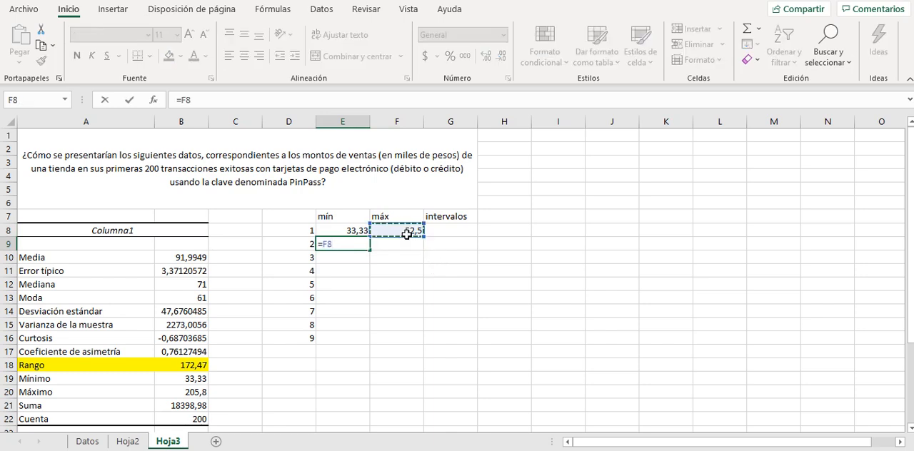
key("Return")
Fill the máx formula from F8 down to F16 and the mín formula from E9 down to E16.
left_click(404, 236)
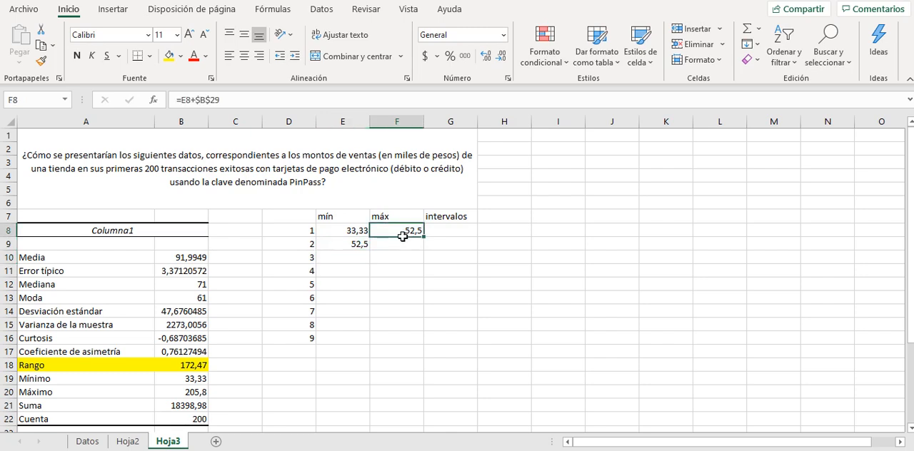
left_click_drag(424, 237, 426, 350)
left_click(367, 248)
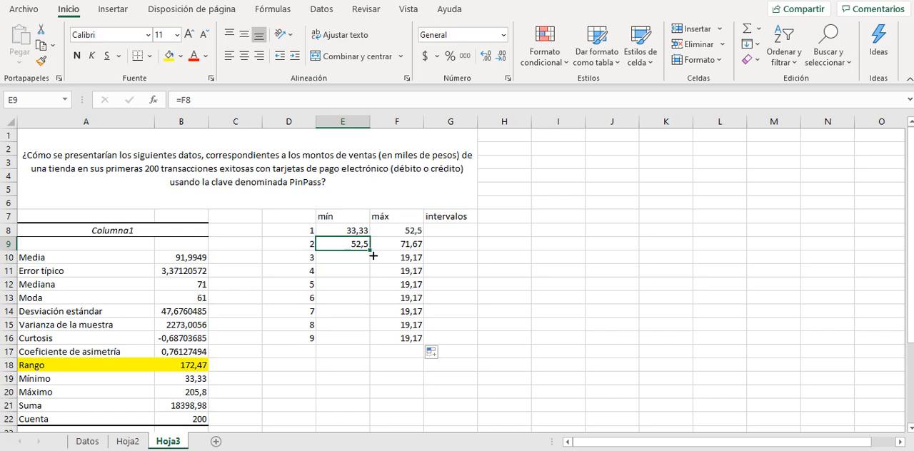
left_click_drag(370, 250, 369, 343)
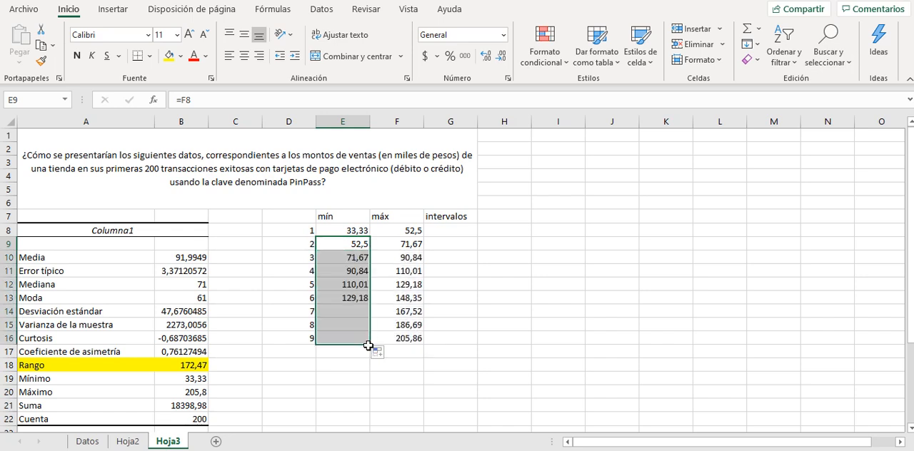
left_click(413, 367)
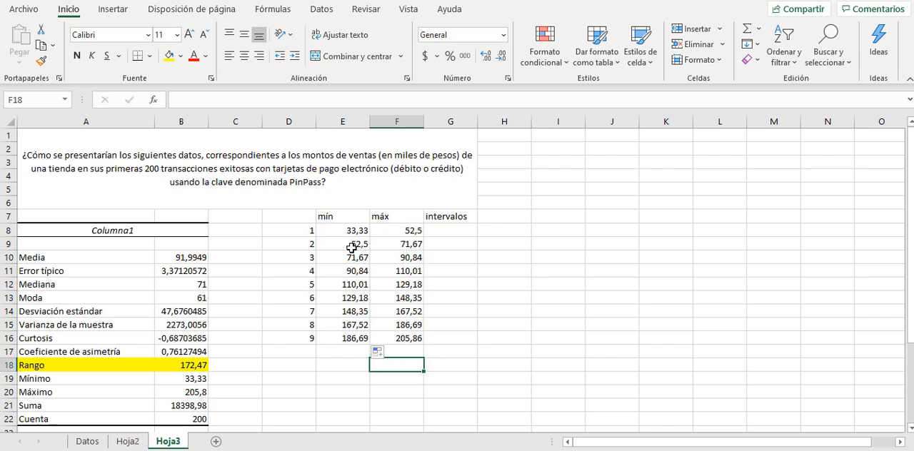
left_click(401, 236)
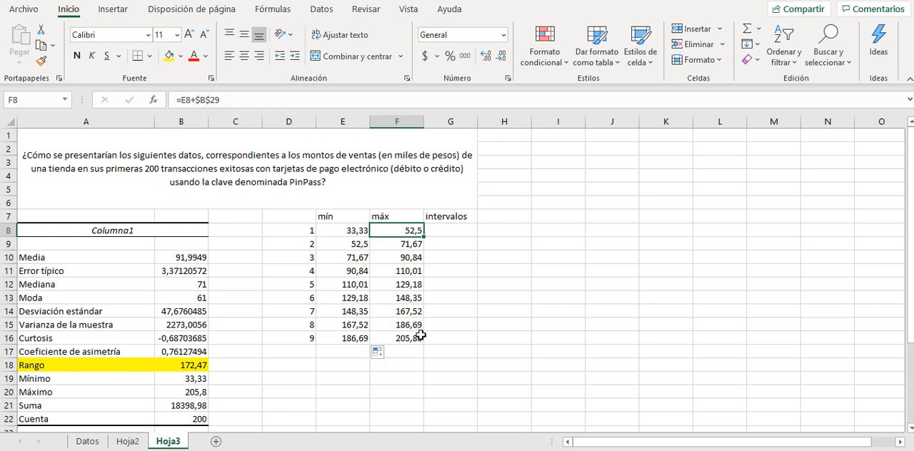
Begin a CONCATENAR formula in G8 with the opening bracket "[" followed by the first interval's lower limit E8.
left_click(448, 235)
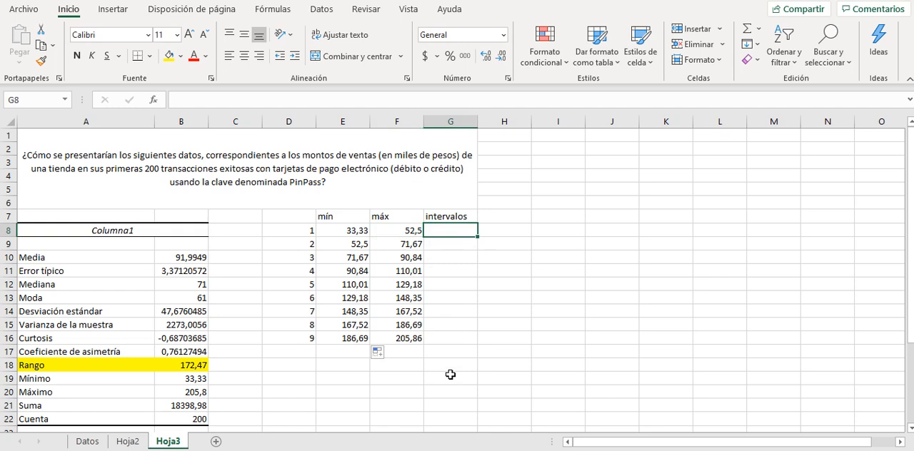
type("=")
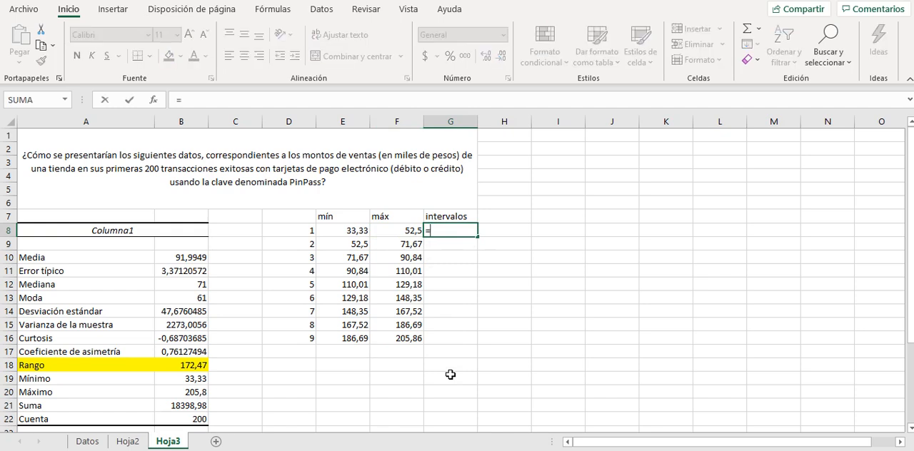
type("concatenar")
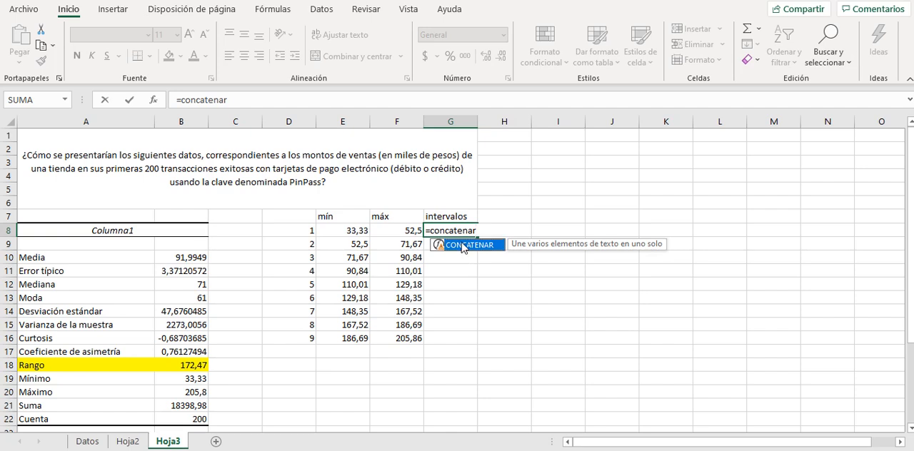
double_click(464, 246)
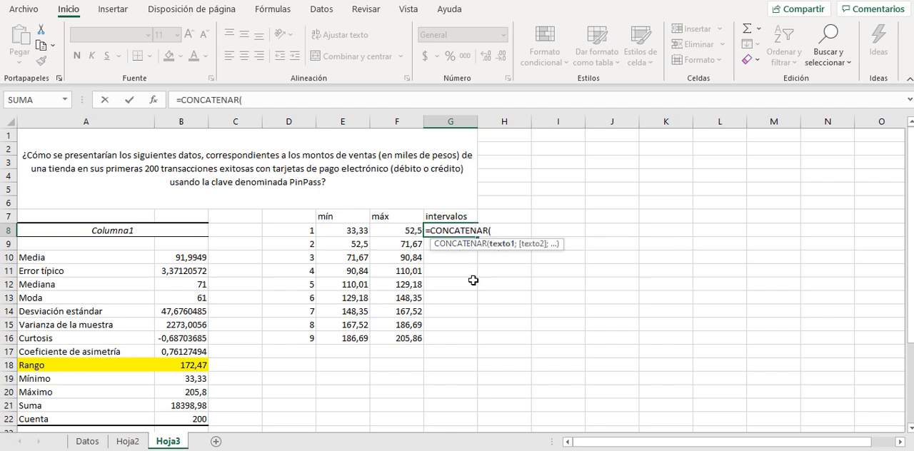
type("\"[\";")
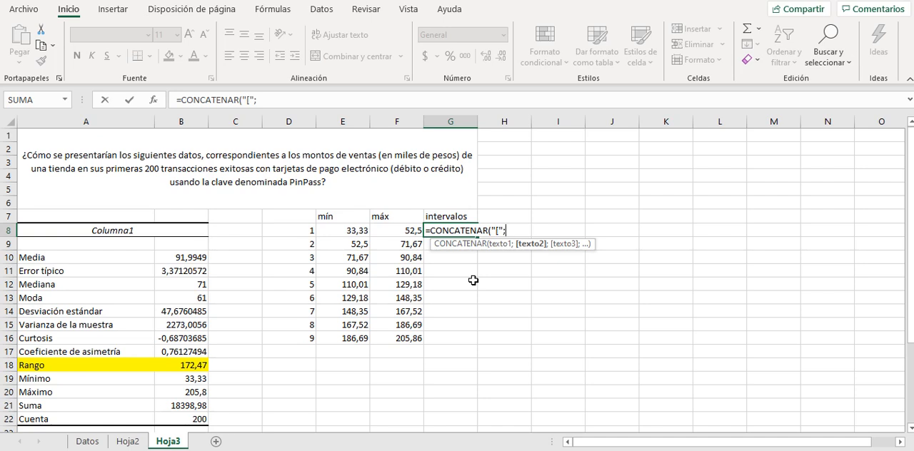
left_click(352, 233)
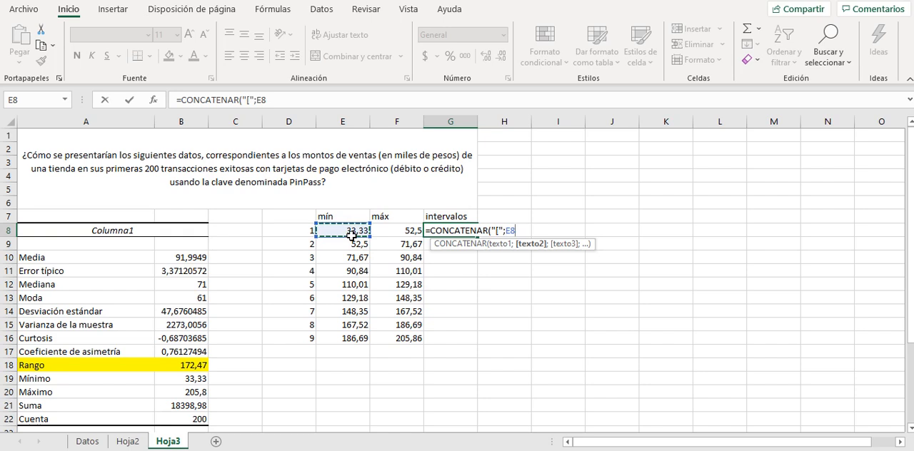
type(";")
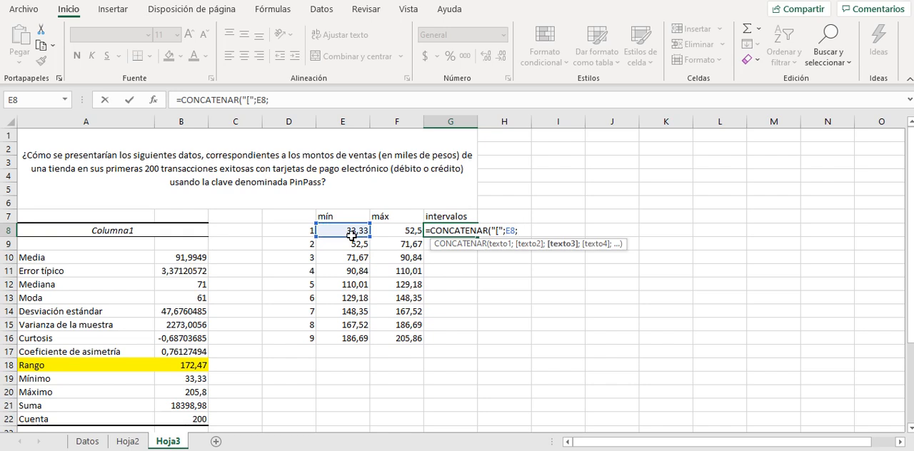
Complete the G8 formula as =CONCATENAR("[";E8; ;";"; ;F8;"["), adding the semicolon separator, upper limit F8 and final bracket.
type(";")
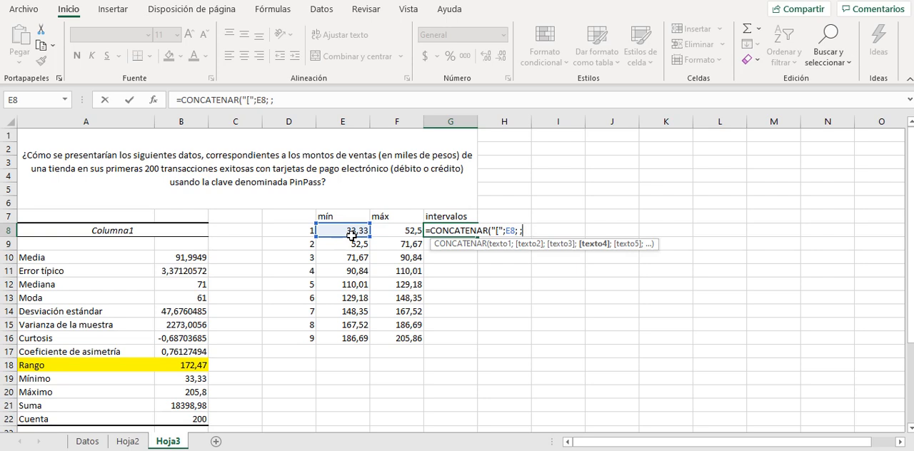
type("\";\"")
type(";")
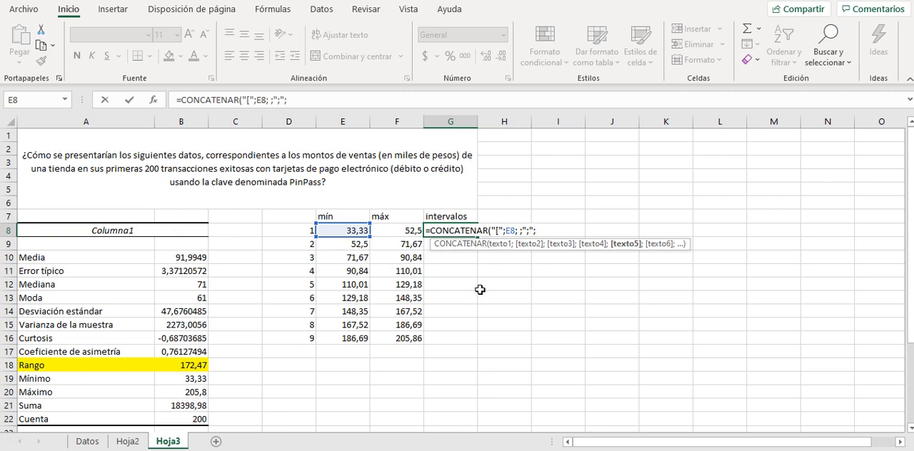
type(" ;")
left_click(406, 236)
type(";")
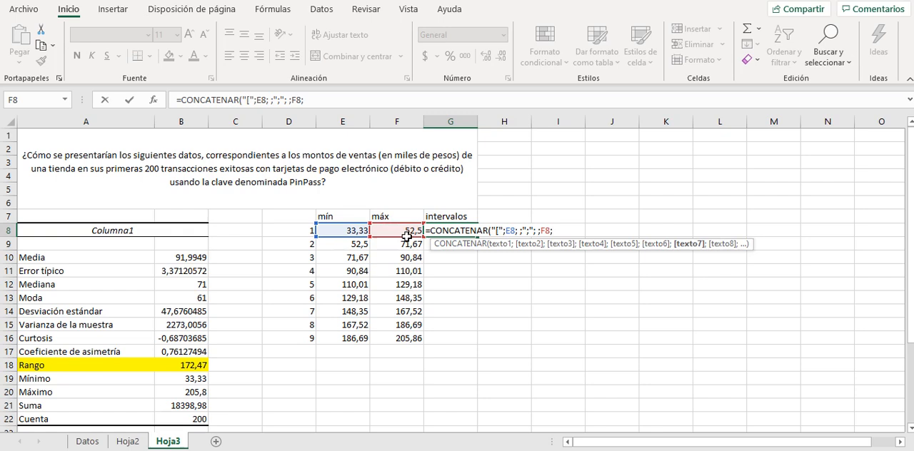
type("\"[\")")
key("Return")
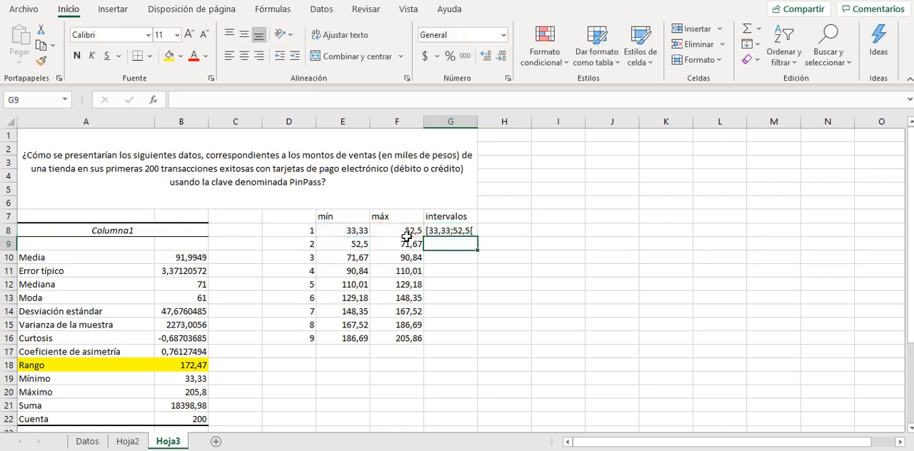
Fill the interval formula from G8 down to G16 and widen column G to fit the interval labels.
left_click(446, 233)
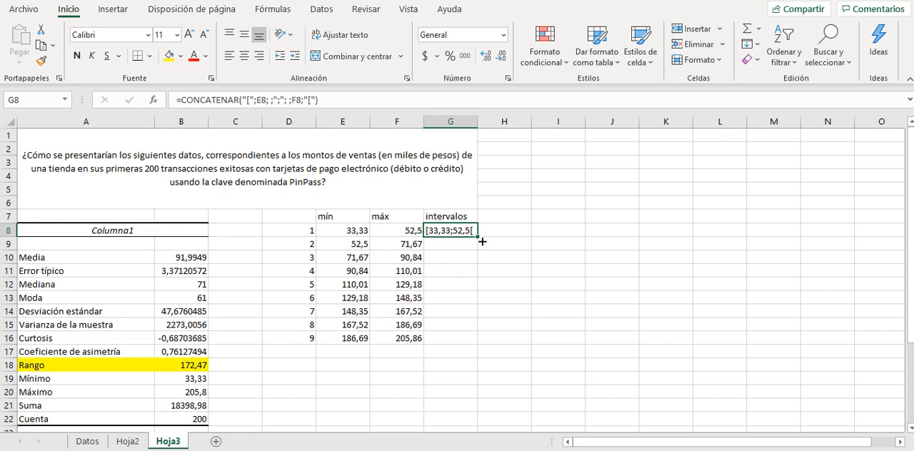
left_click_drag(483, 244, 477, 346)
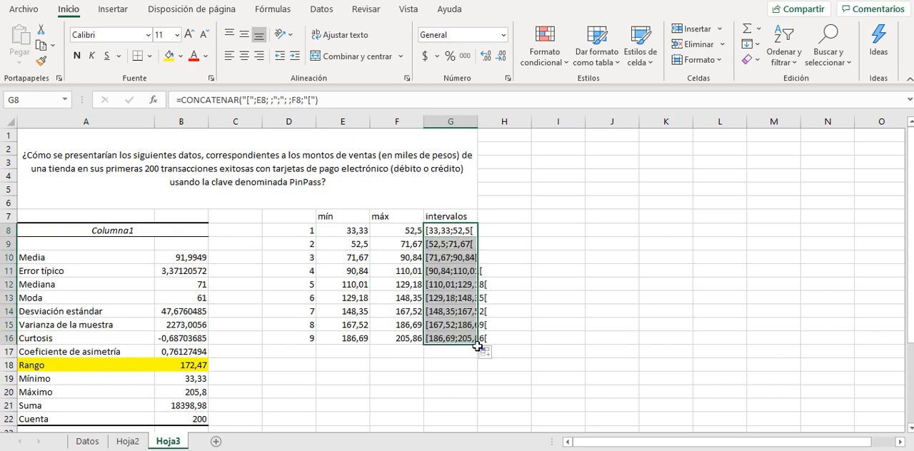
left_click_drag(484, 129, 497, 128)
Enter the column header Frecuencia in H7, beside the intervalos header.
left_click(520, 366)
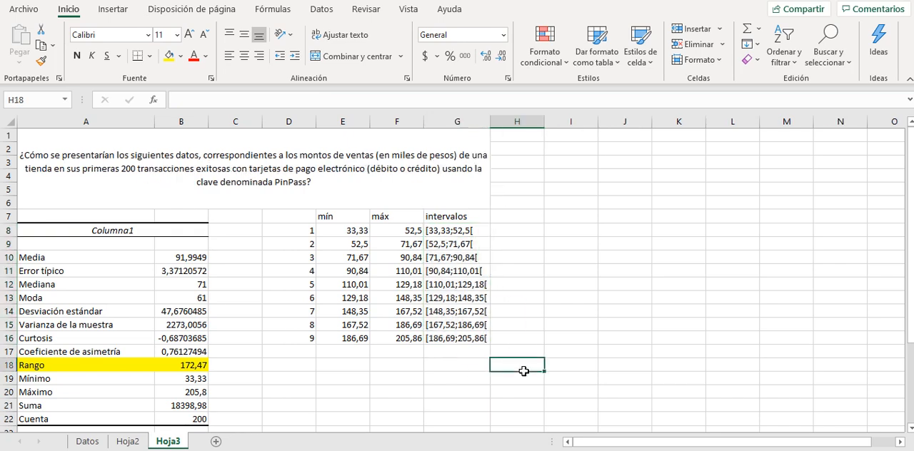
key("Up")
key("Up")
key("Up")
key("Up")
key("Up")
key("Up")
key("Up")
key("Up")
key("Up")
key("Up")
key("Up")
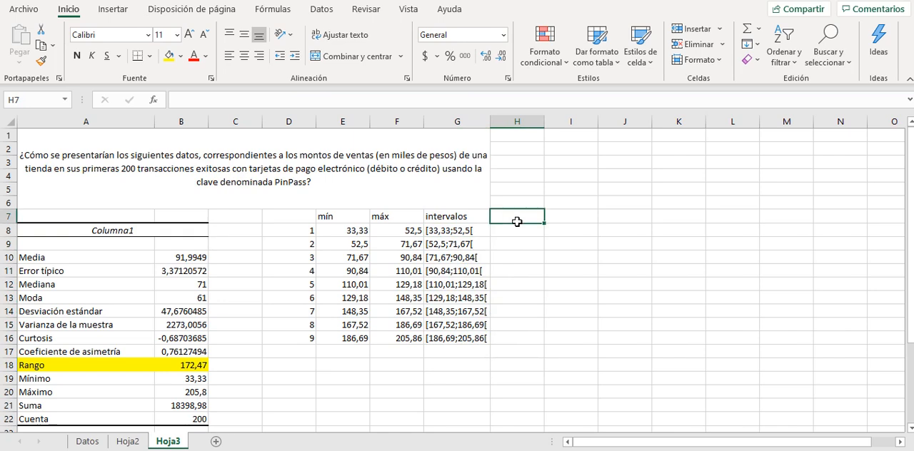
type("Frecuend")
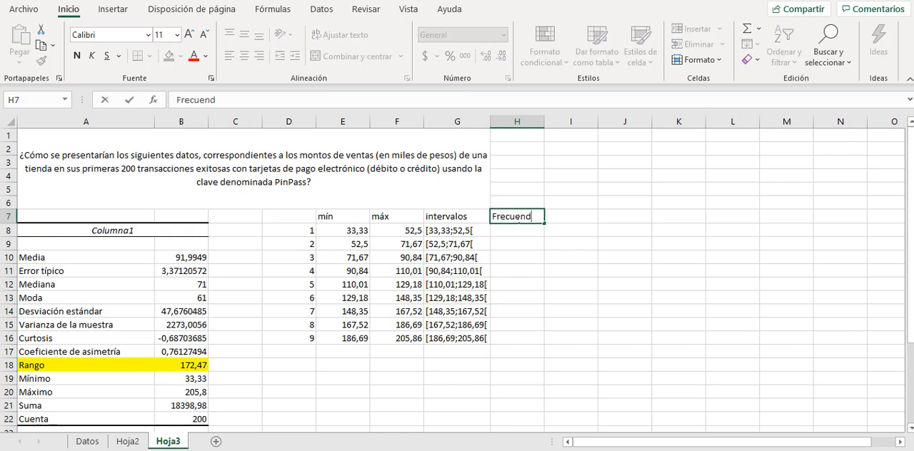
key("BackSpace")
type("cia")
key("Return")
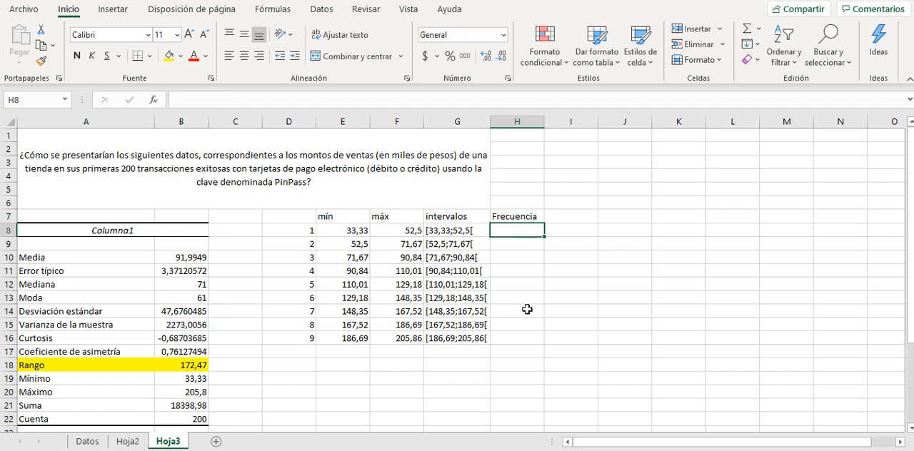
Open the Histograma tool from the data analysis functions.
left_click(335, 371)
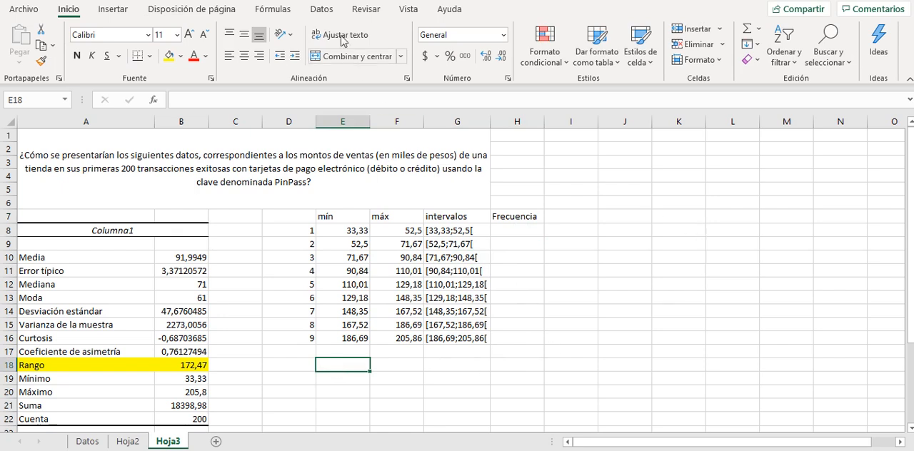
left_click(325, 11)
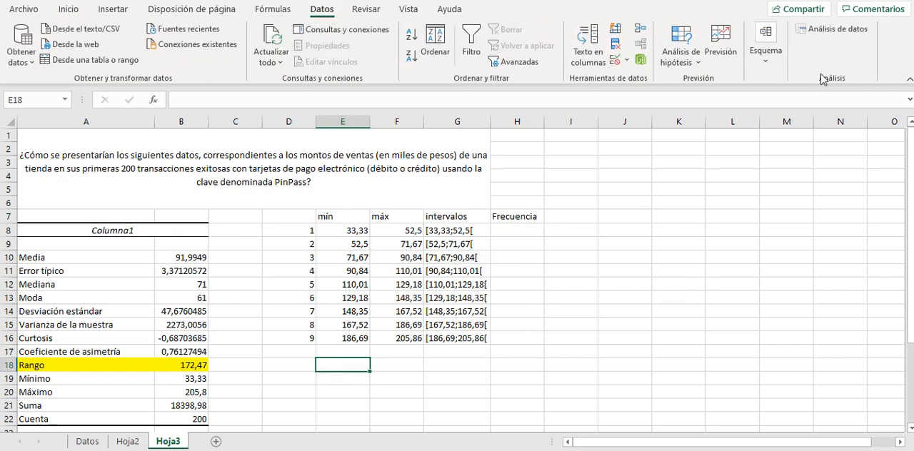
left_click(821, 33)
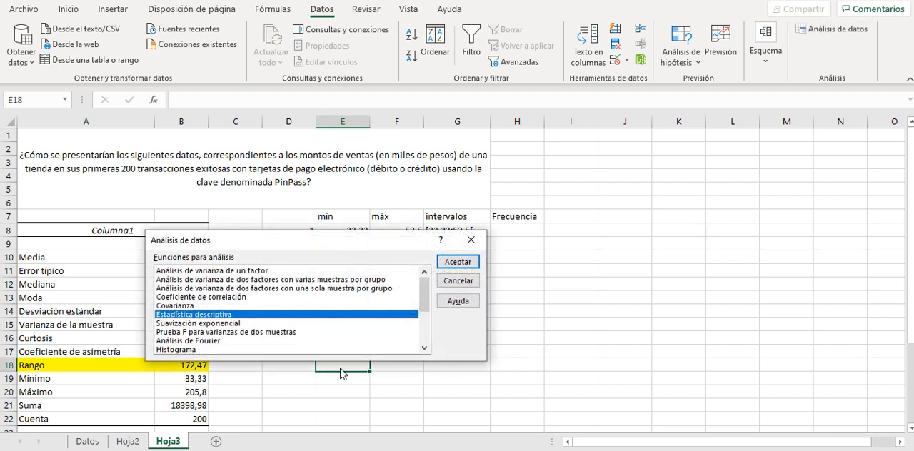
left_click(208, 350)
left_click(458, 262)
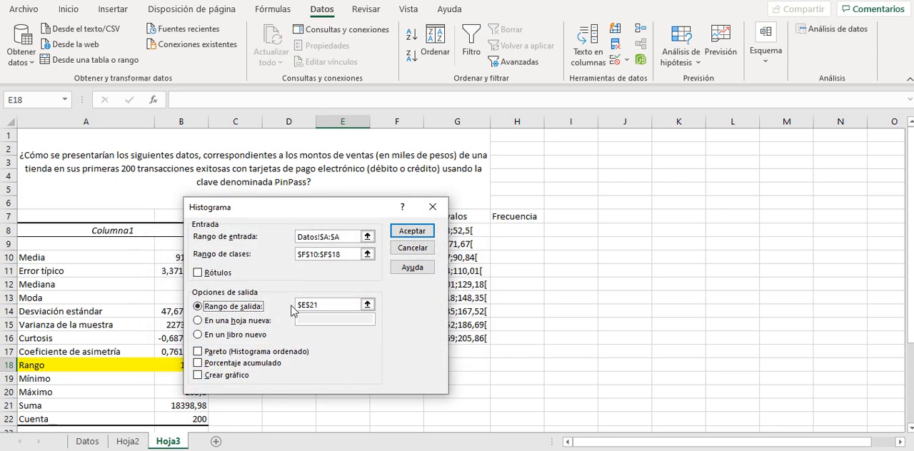
Clear the input, class and output ranges left over in the Histograma settings.
left_click(354, 238)
key("BackSpace")
key("BackSpace")
key("BackSpace")
key("BackSpace")
key("BackSpace")
key("BackSpace")
key("BackSpace")
key("BackSpace")
key("BackSpace")
key("BackSpace")
key("BackSpace")
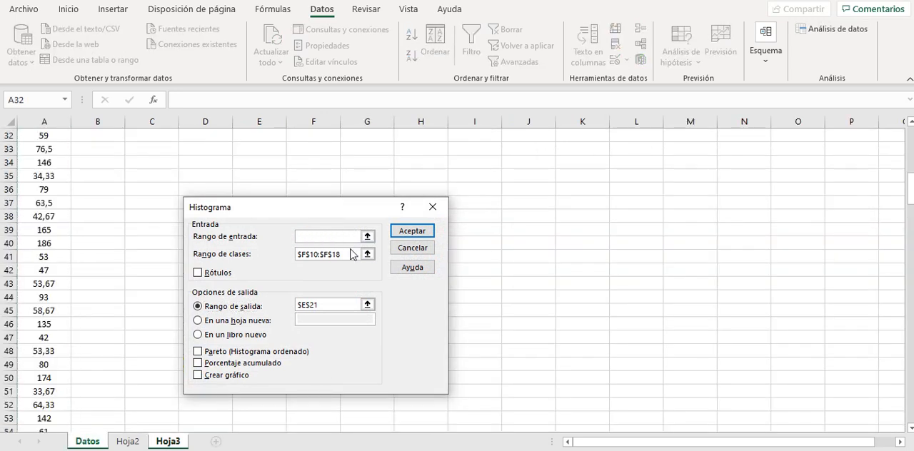
left_click(357, 256)
key("BackSpace")
key("BackSpace")
key("BackSpace")
key("BackSpace")
key("BackSpace")
key("BackSpace")
key("BackSpace")
key("BackSpace")
key("BackSpace")
key("BackSpace")
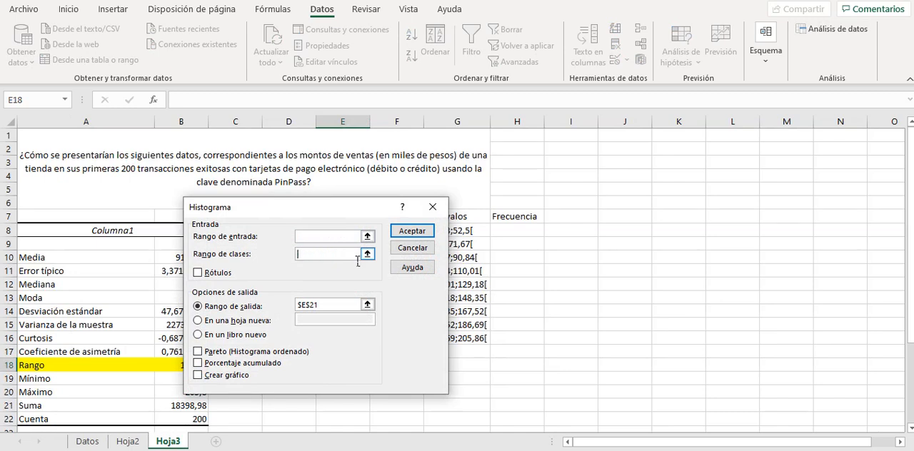
left_click(342, 307)
key("BackSpace")
key("BackSpace")
key("BackSpace")
key("BackSpace")
key("BackSpace")
Set the histogram's input range to the whole of column A on the Datos sheet, Datos!$A:$A.
left_click(314, 239)
left_click(92, 442)
left_click(47, 122)
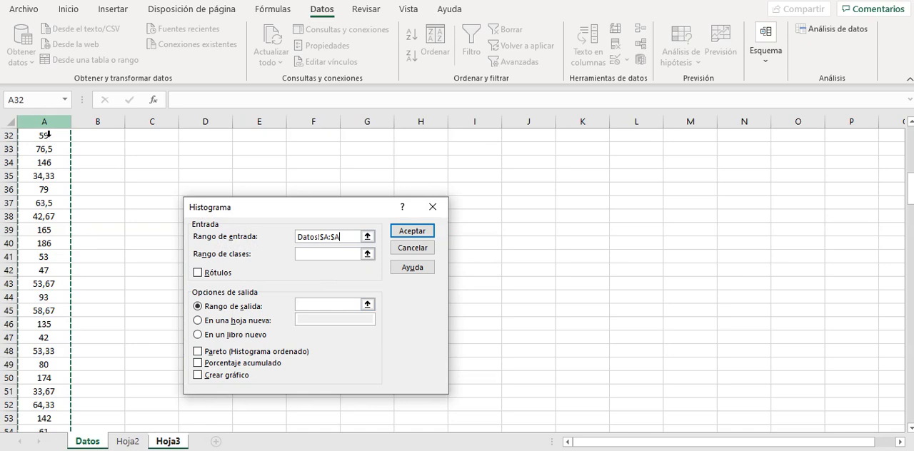
Set the histogram's class range to the intervals' upper limits, $F$8:$F$16.
left_click(310, 257)
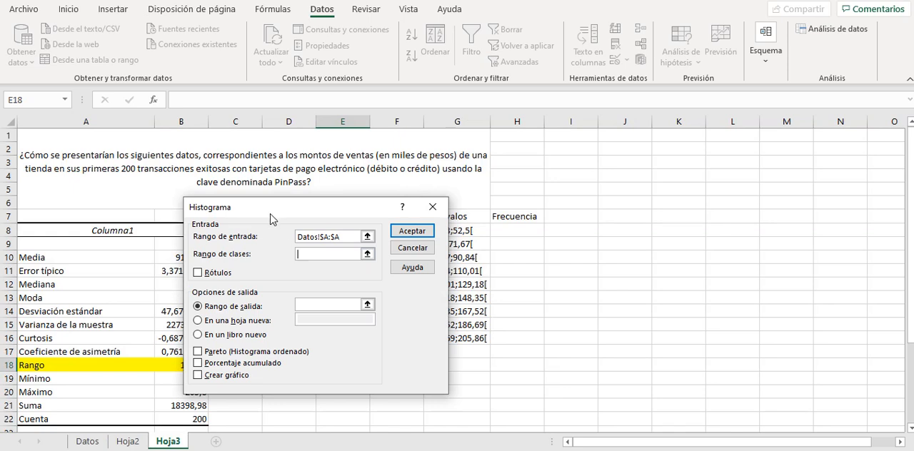
left_click_drag(291, 215, 641, 203)
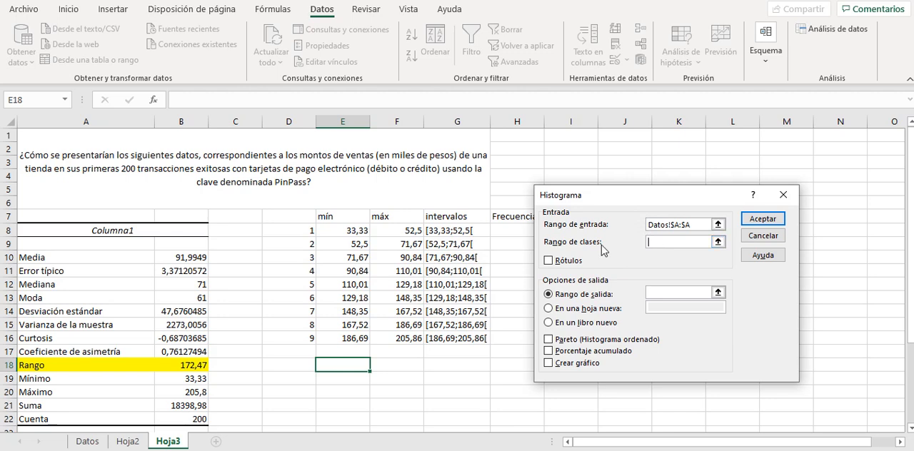
left_click(405, 238)
left_click_drag(405, 238, 411, 340)
Set the histogram's output range to $E$20 and generate the frequency table.
left_click(661, 293)
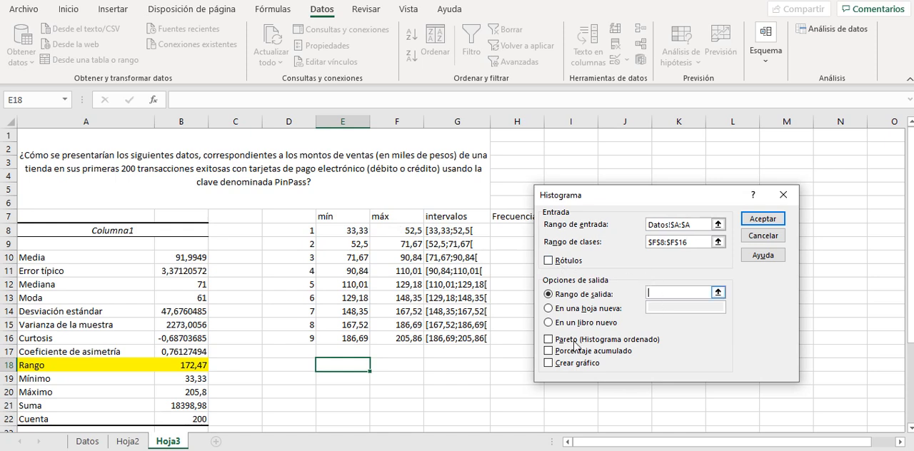
left_click(352, 393)
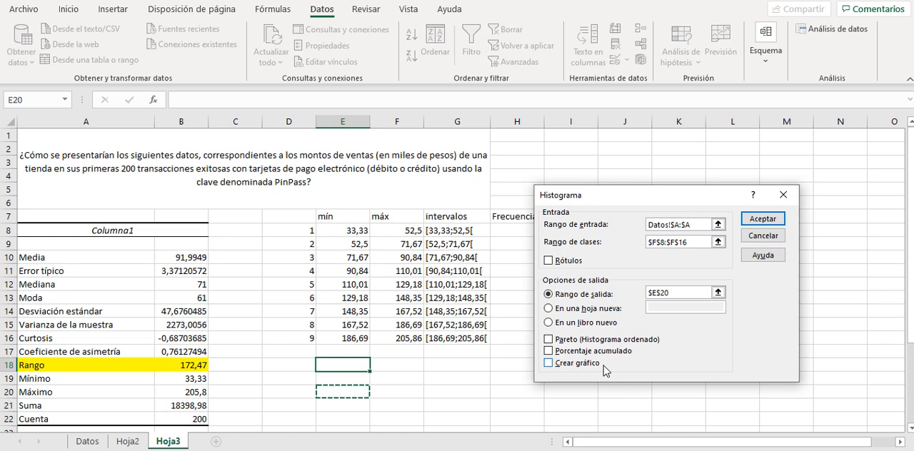
left_click(754, 224)
Copy the nine class frequencies in F21:F29, excluding the "y mayor..." row, into the Frecuencia column starting at H8.
left_click_drag(907, 227, 900, 307)
left_click_drag(393, 298, 411, 407)
key("ctrl+c")
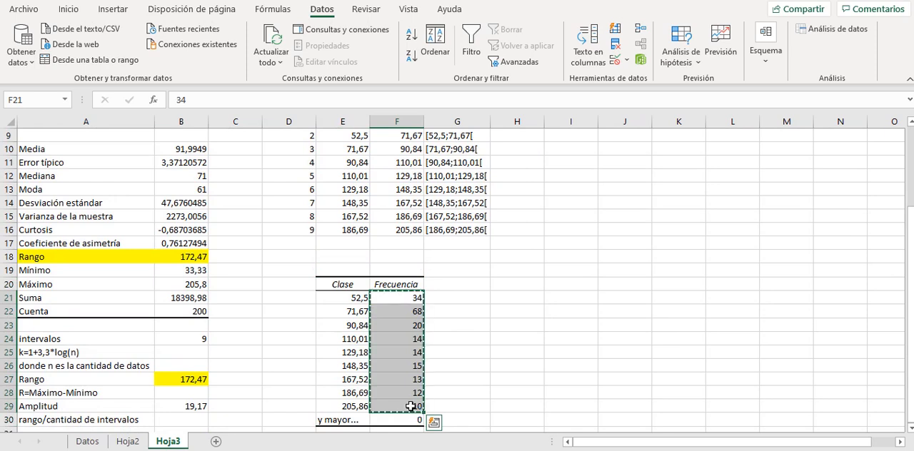
left_click(528, 235)
key("Up")
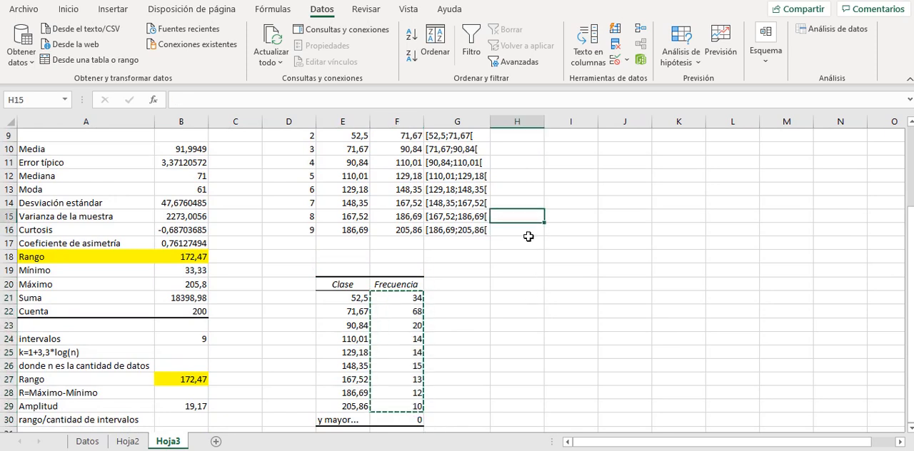
key("Up")
key("Up")
key("Up")
key("Up")
key("Up")
key("Up")
key("Up")
key("Up")
key("Up")
key("Up")
key("Up")
key("Return")
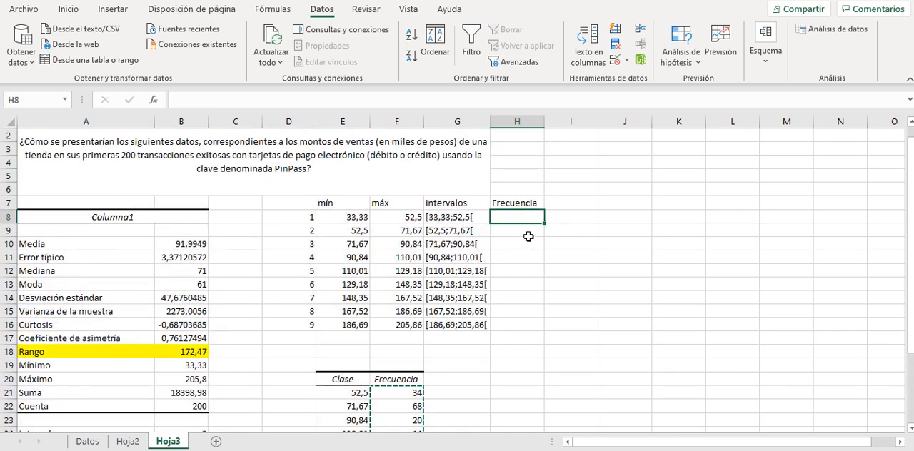
key("ctrl+v")
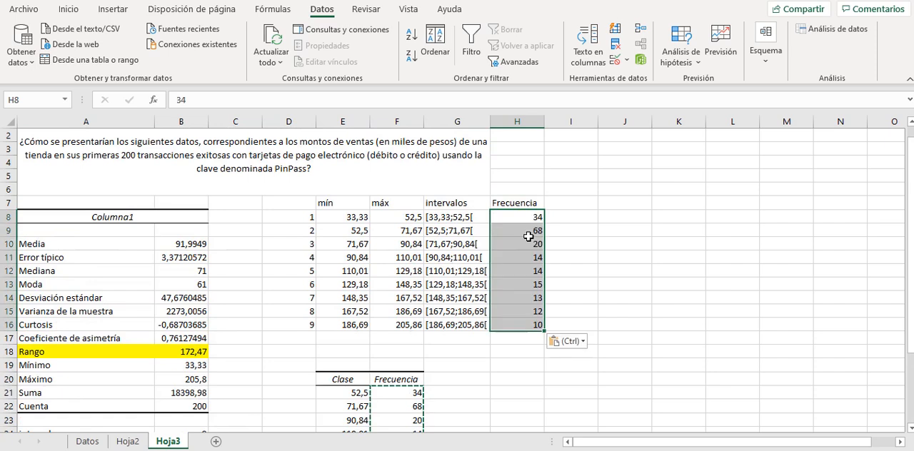
Insert a 2-D clustered column chart from the interval labels and frequencies in G7:H16.
left_click(527, 339)
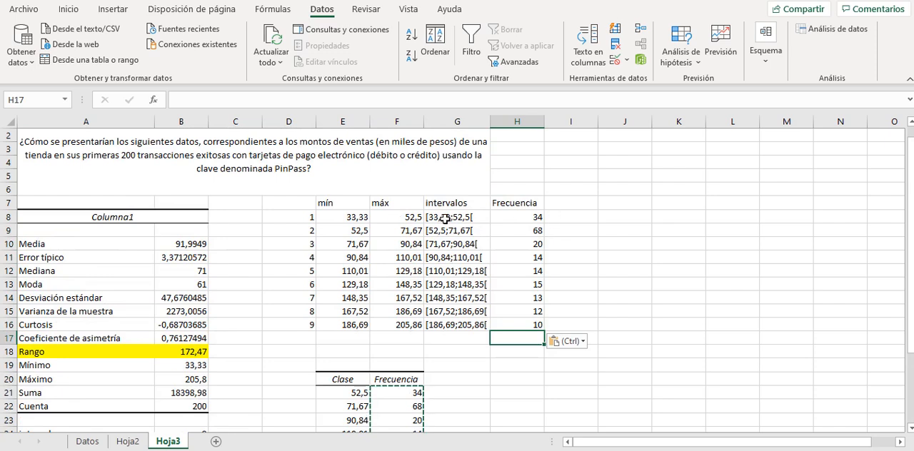
left_click_drag(442, 207, 517, 331)
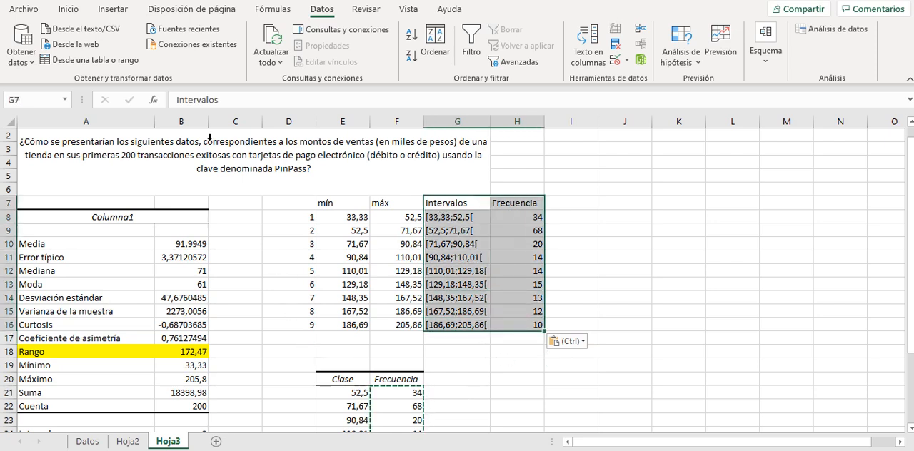
left_click(120, 11)
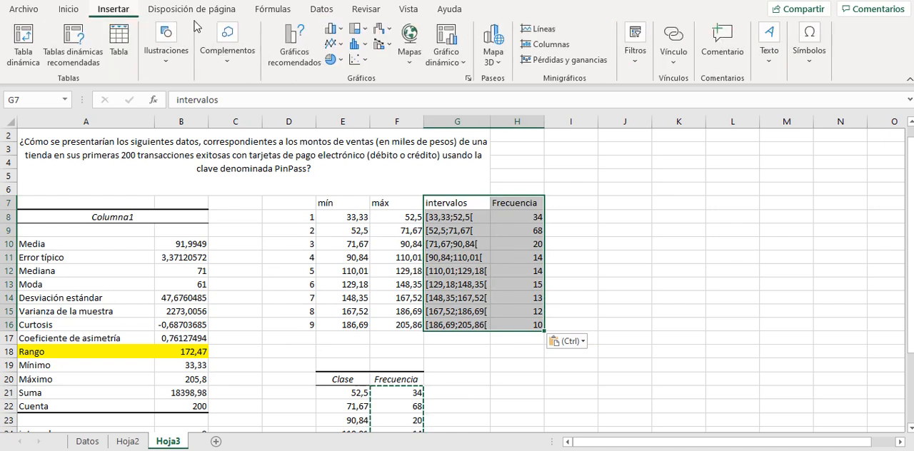
left_click(340, 29)
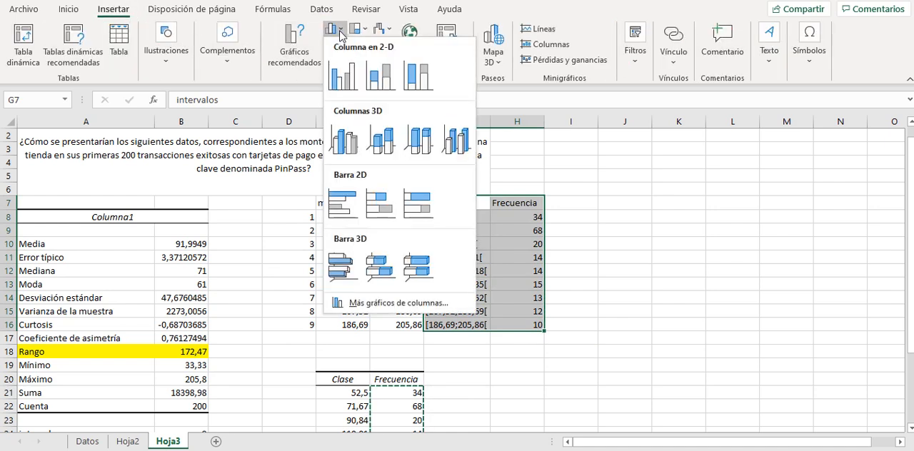
left_click(342, 77)
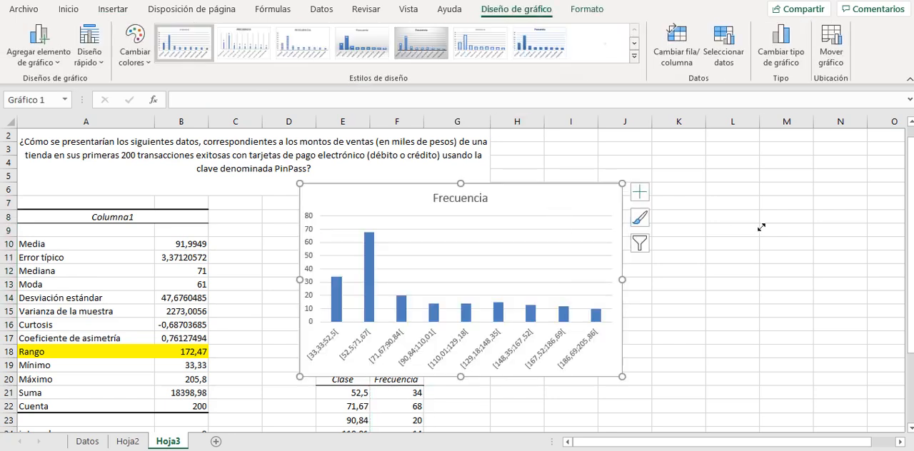
left_click(567, 198)
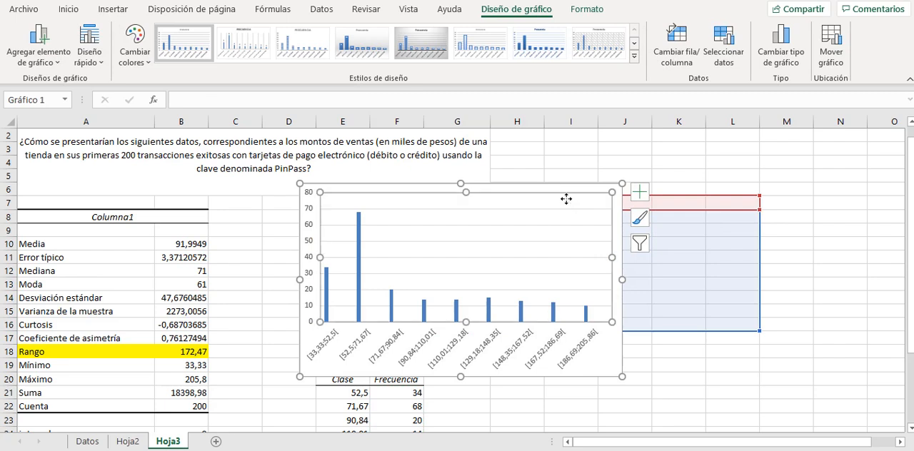
left_click(683, 353)
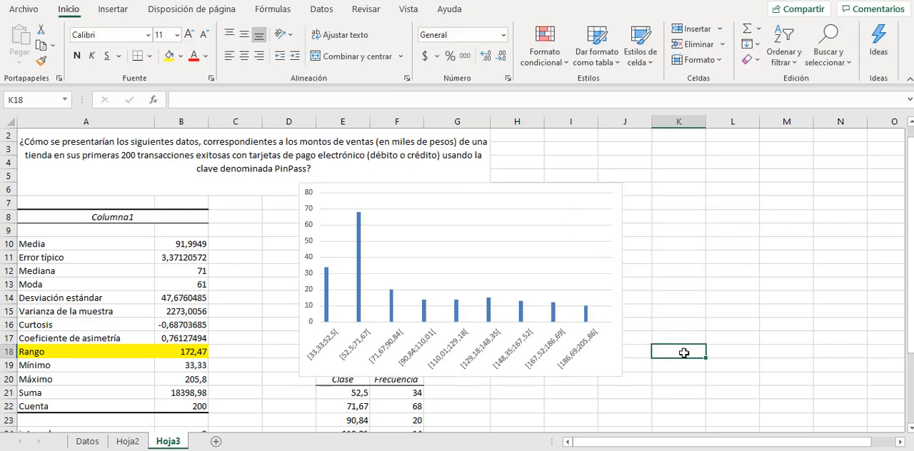
key("ctrl+z")
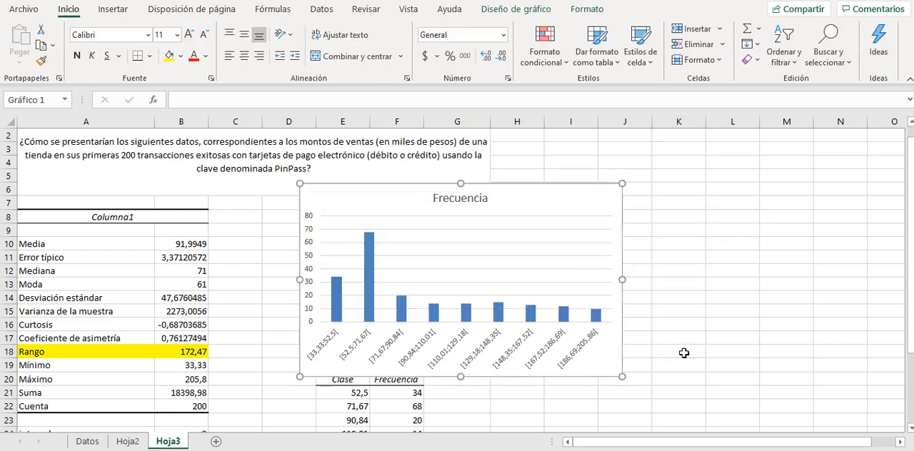
Move the chart beside the Frecuencia column, over columns I to N, so it clears the frequency table.
left_click_drag(545, 197, 797, 179)
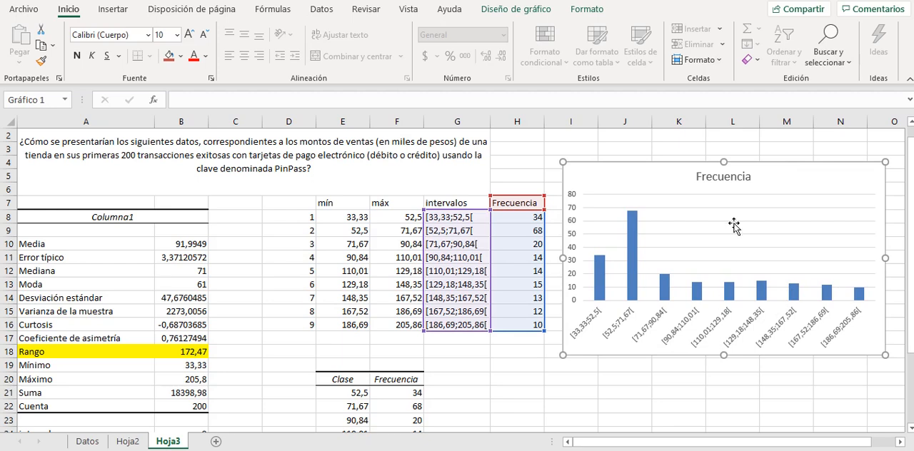
Change the chart title to "Distribución de los montos de ventas (en miles de pesos)".
left_click(721, 189)
left_click(722, 185)
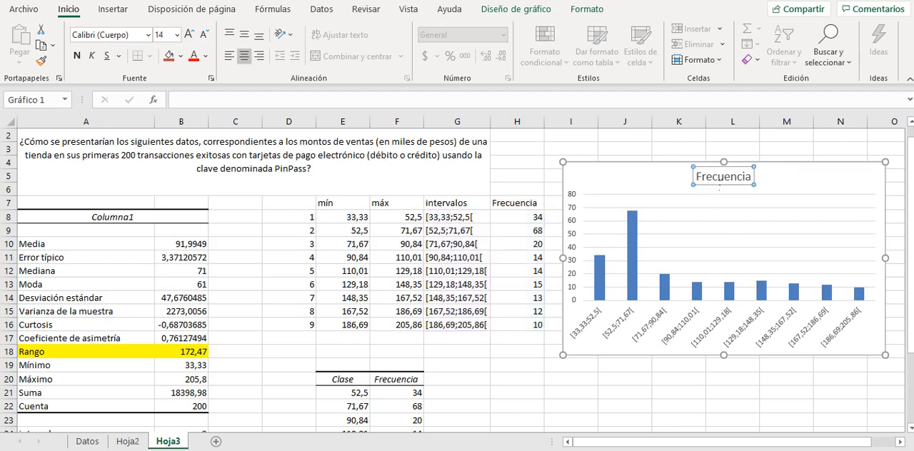
double_click(714, 181)
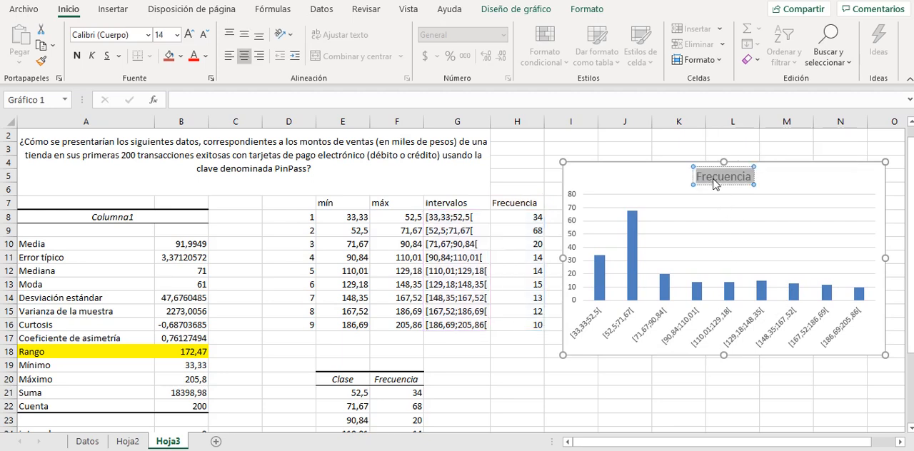
type("Distribución")
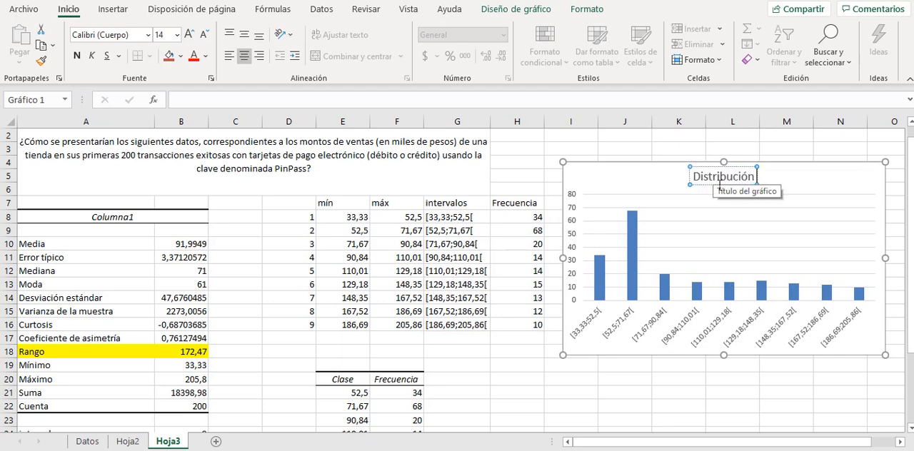
type(" de los mont")
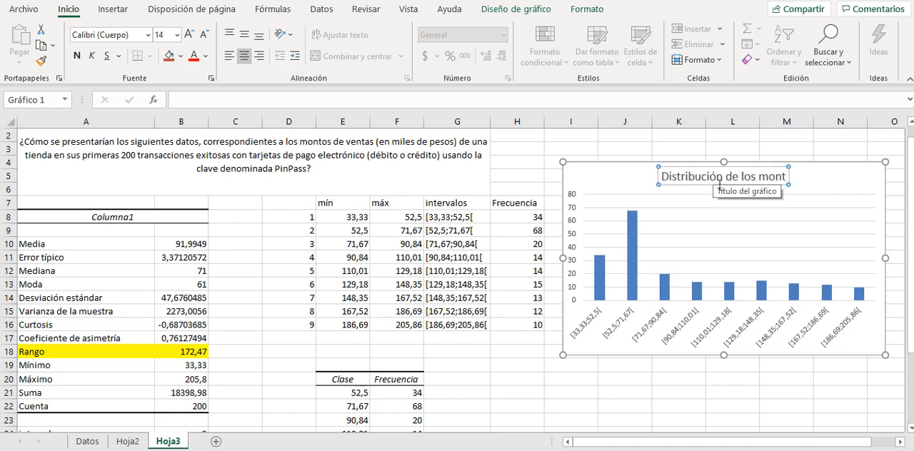
type("os de v")
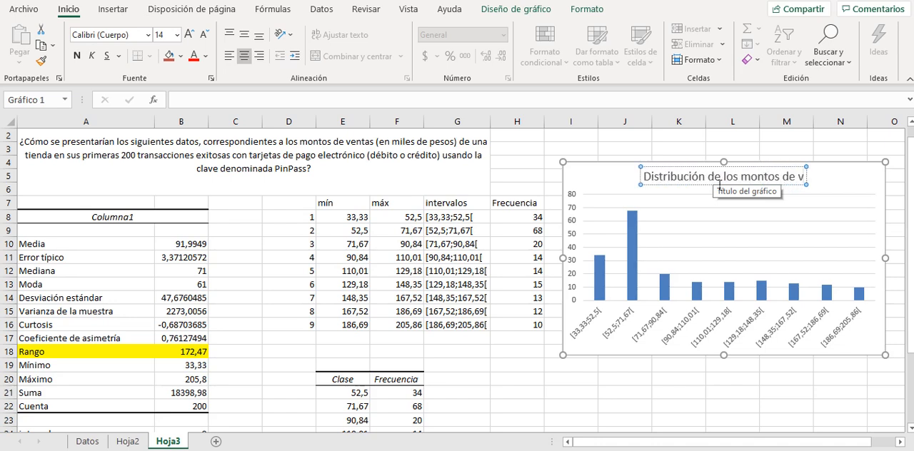
type("entas en")
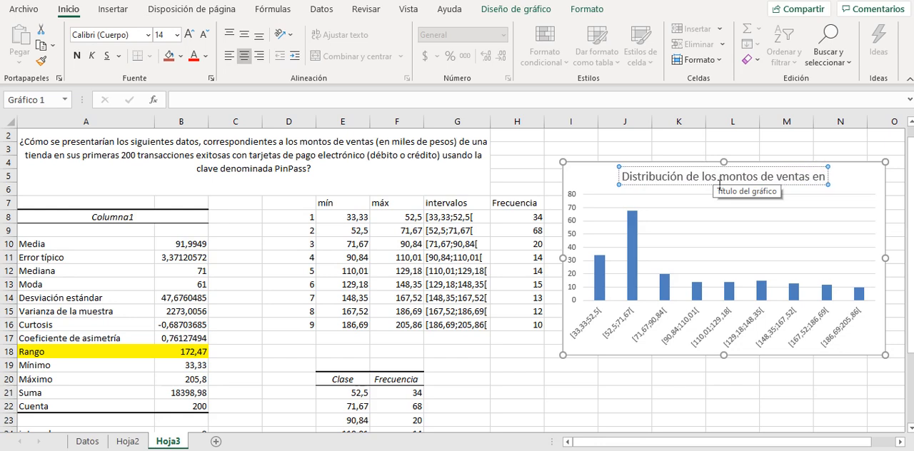
key("BackSpace")
key("BackSpace")
key("BackSpace")
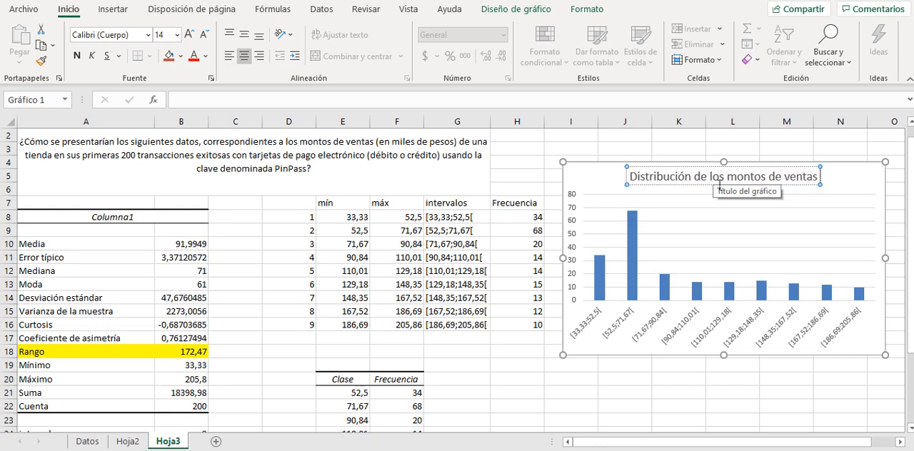
type("(en miles de pesos")
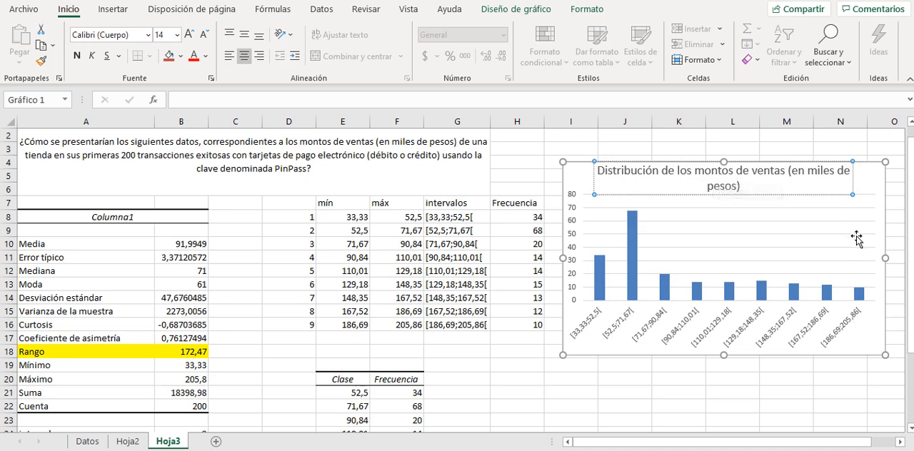
left_click(741, 236)
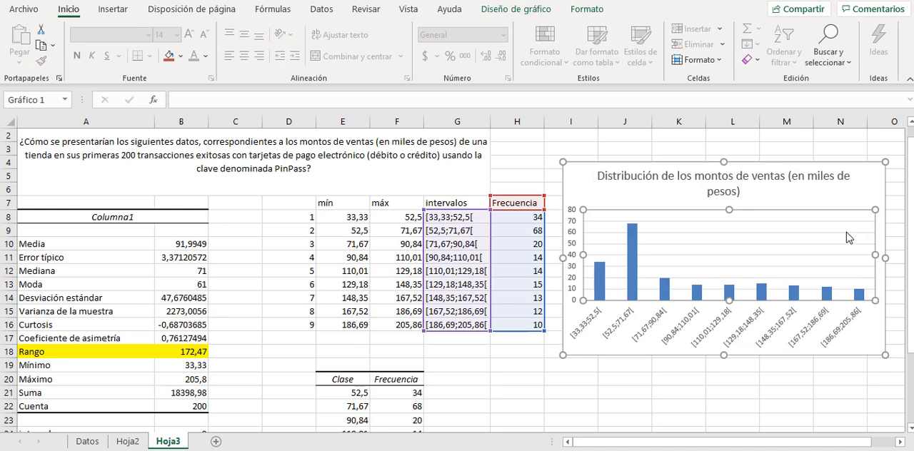
Set the gap width of the chart's Frecuencia series to 0%.
right_click(635, 269)
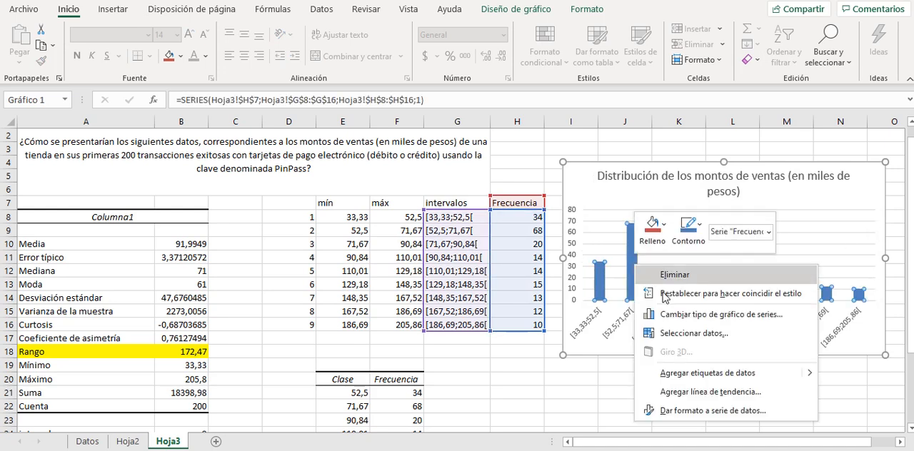
left_click(718, 411)
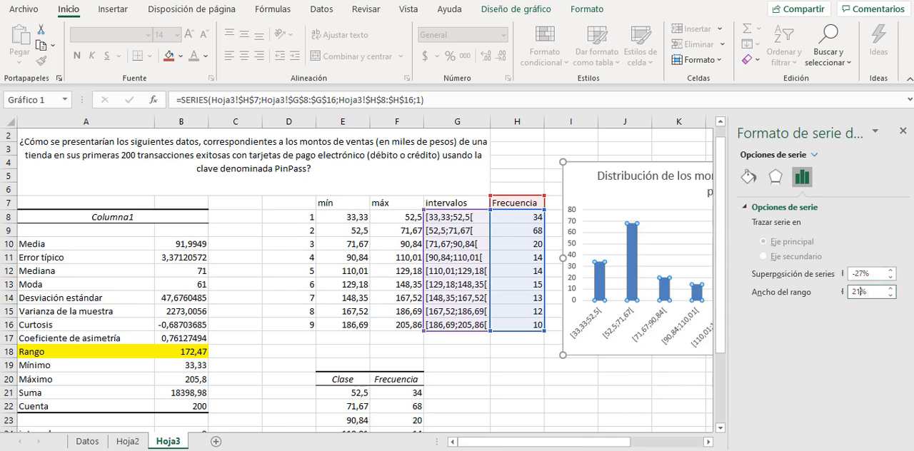
key("Return")
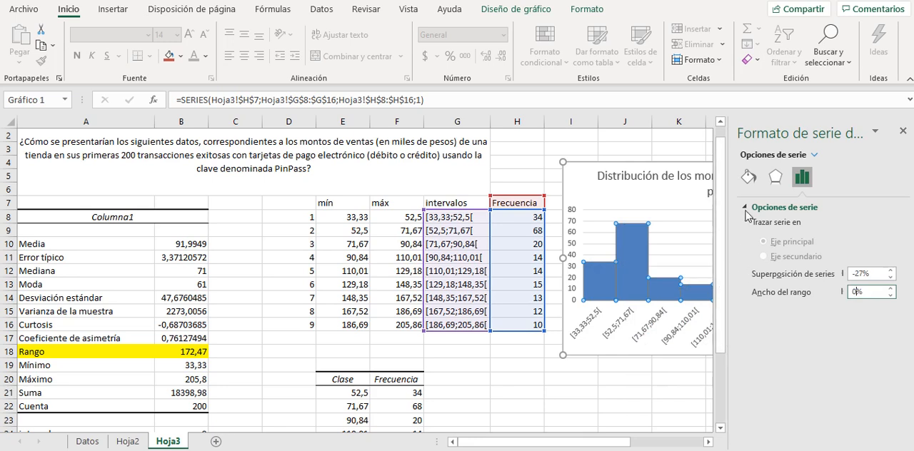
Give the chart's columns a solid black border line.
left_click(748, 177)
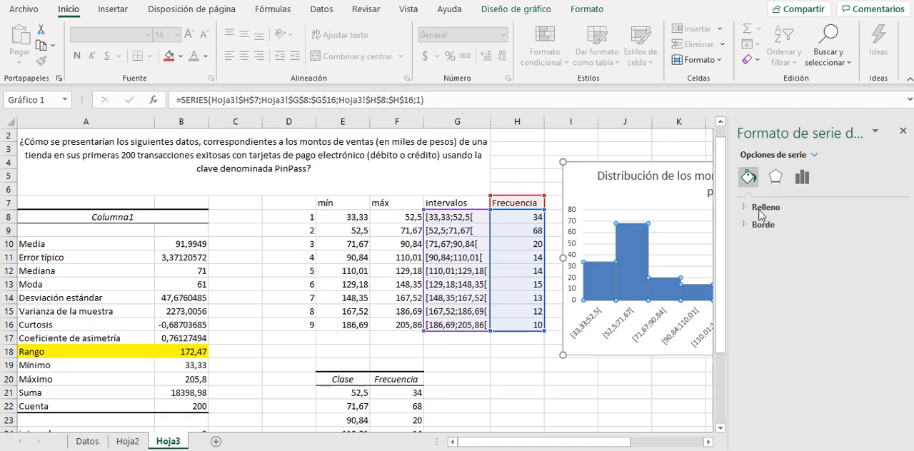
left_click(762, 224)
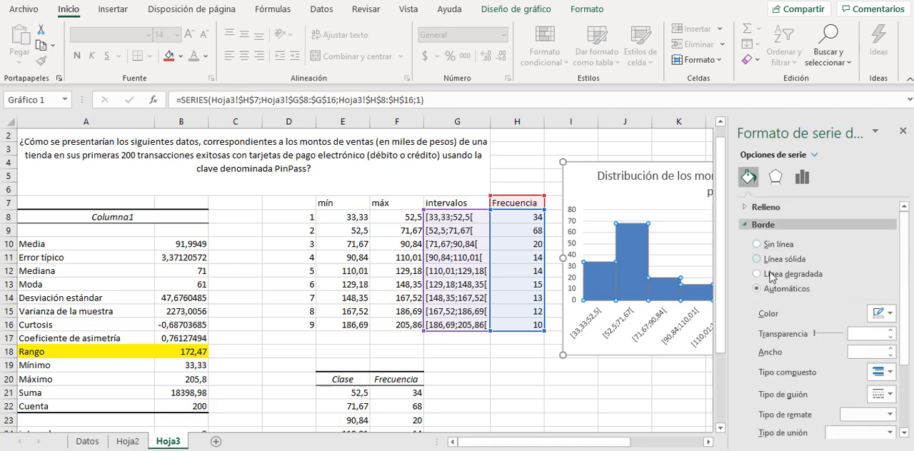
left_click(761, 259)
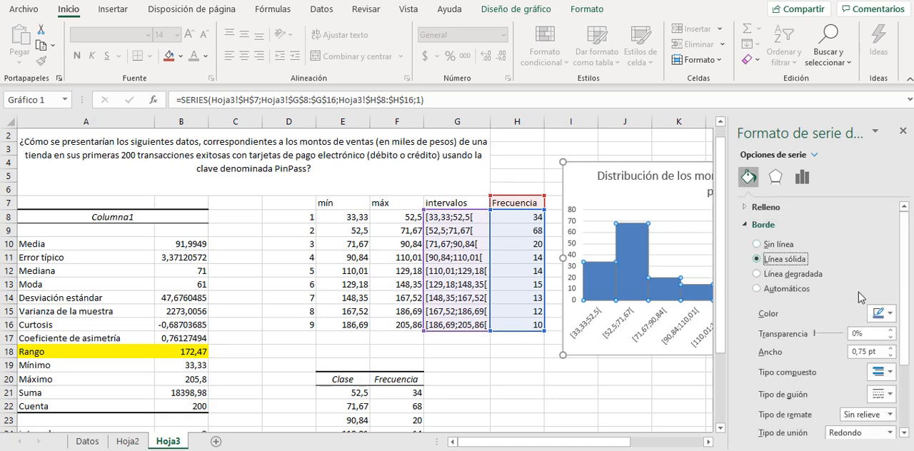
left_click(891, 315)
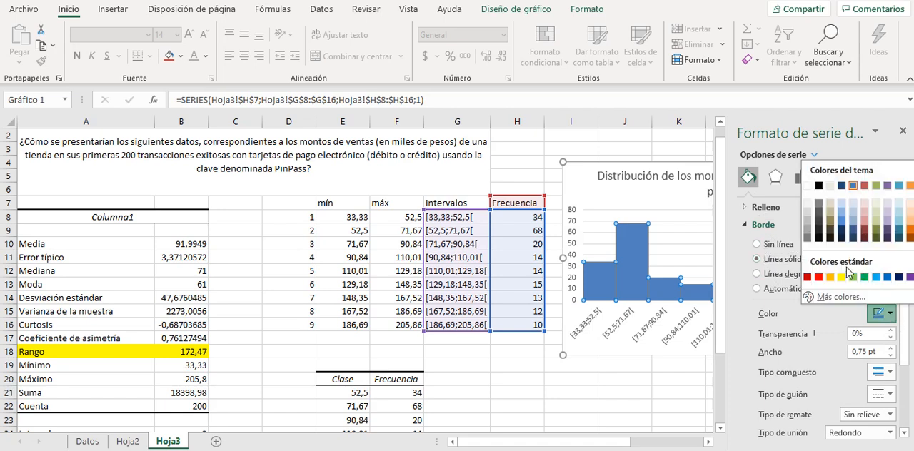
left_click(819, 186)
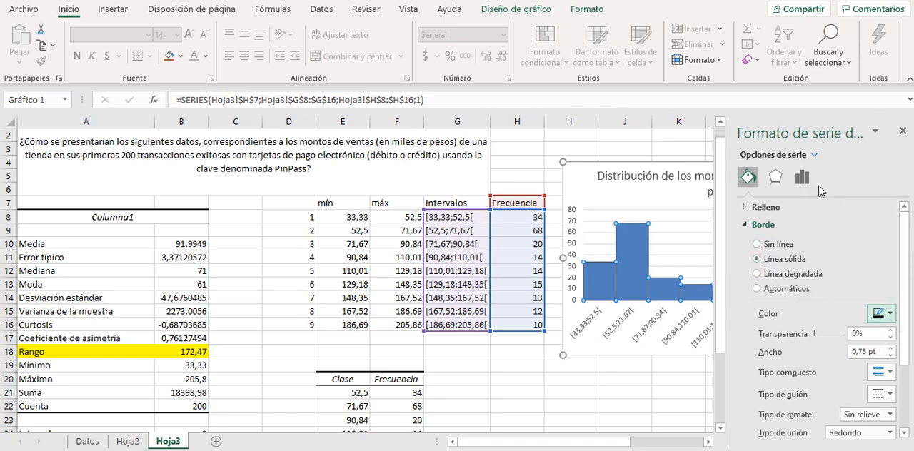
left_click(903, 131)
left_click(800, 265)
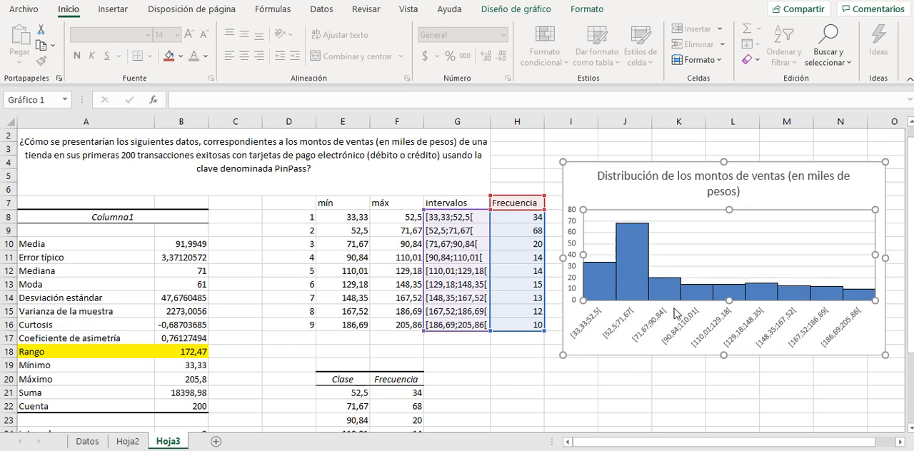
right_click(597, 193)
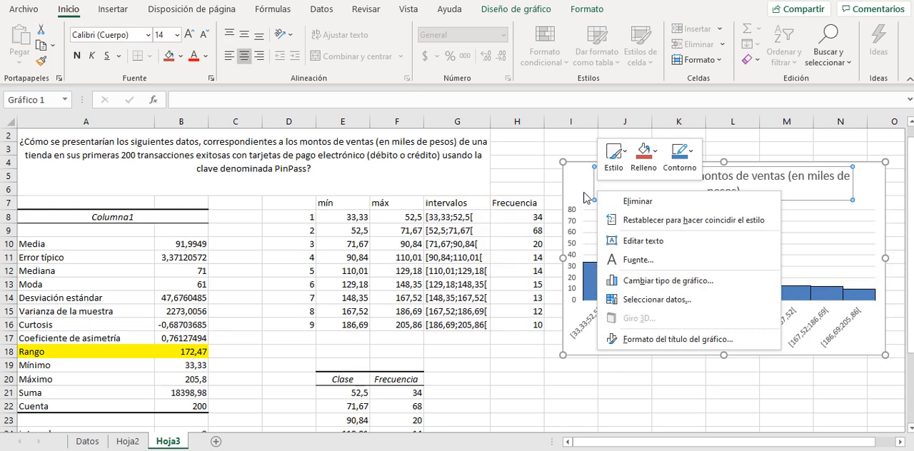
key("Escape")
left_click(566, 166)
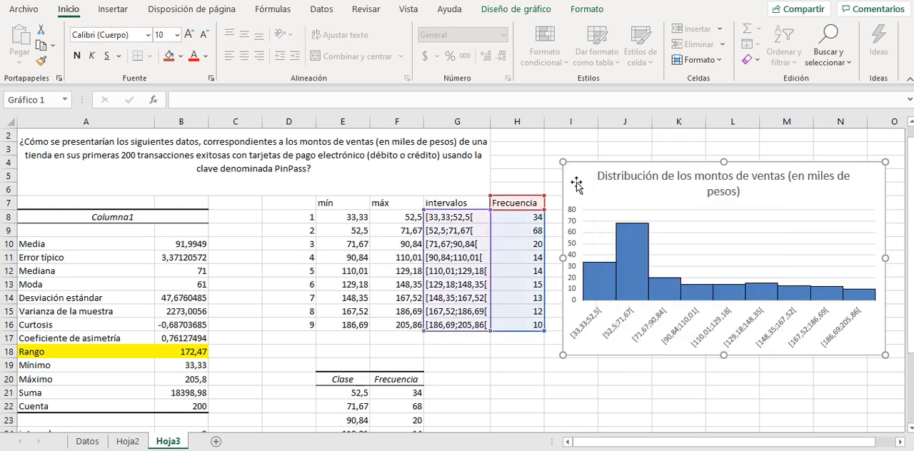
right_click(589, 204)
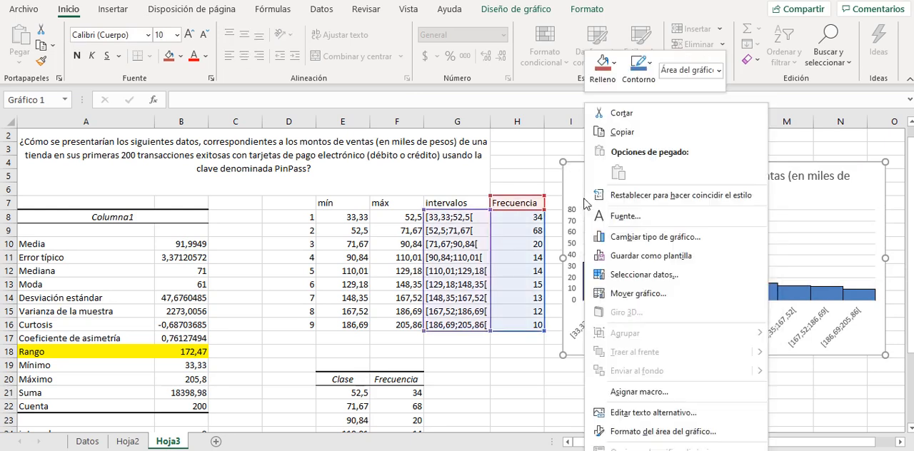
left_click(645, 432)
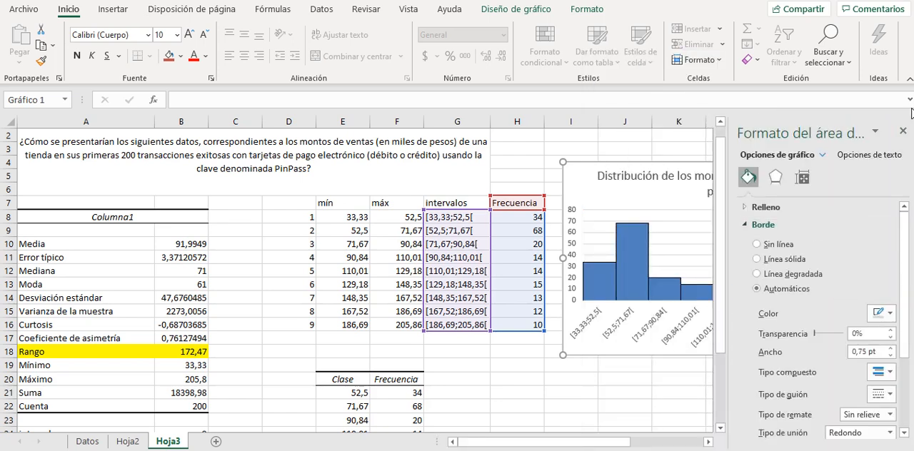
left_click(903, 132)
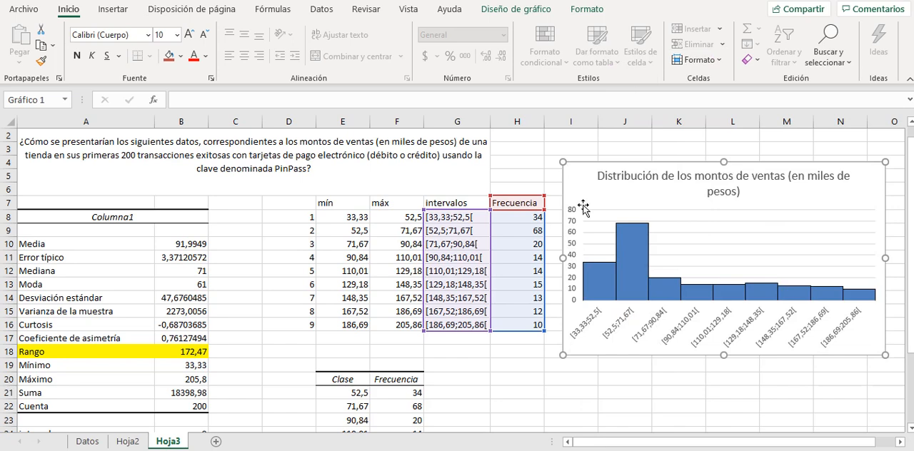
right_click(573, 289)
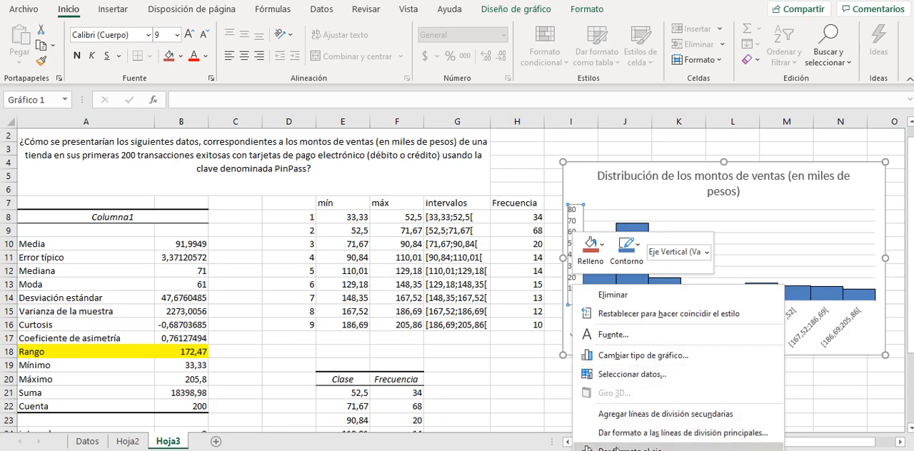
left_click(629, 448)
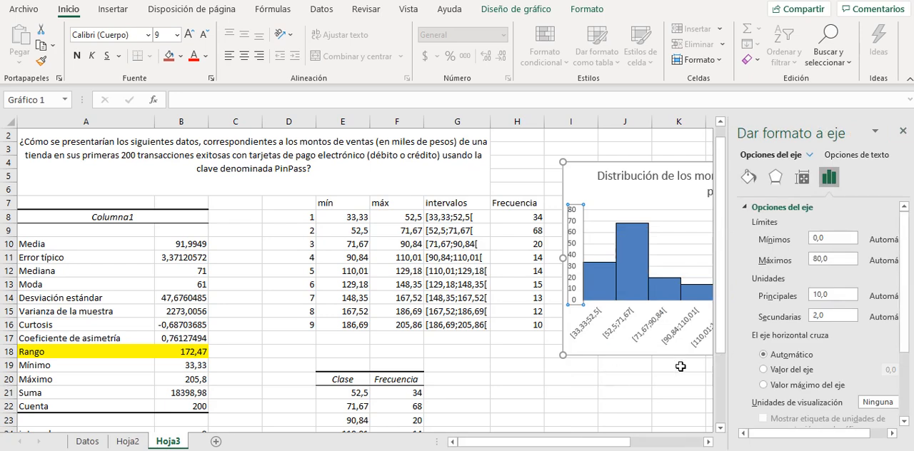
left_click(802, 178)
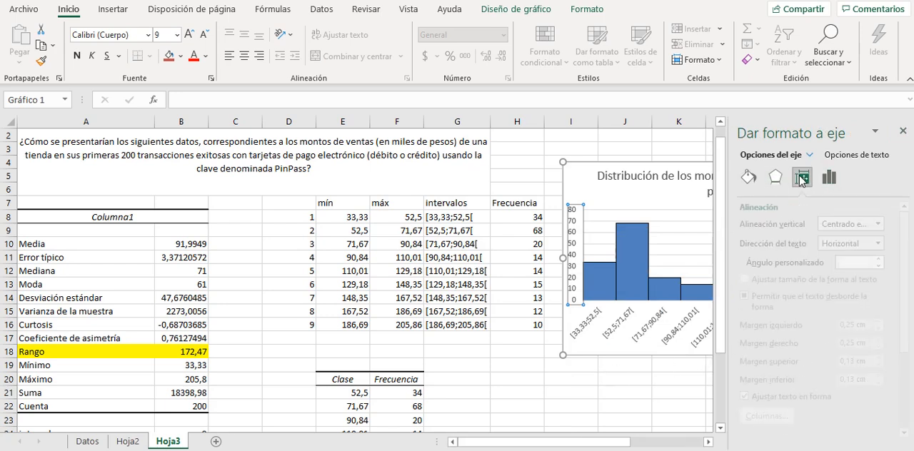
left_click(748, 178)
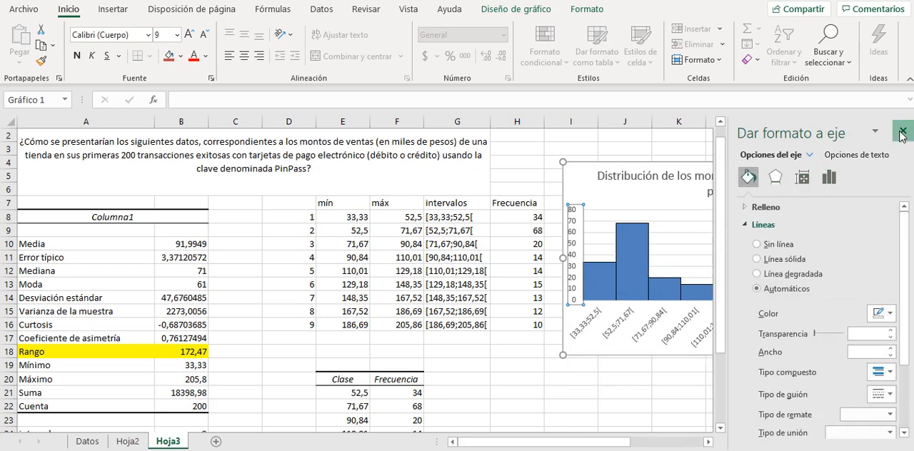
left_click(902, 132)
left_click(626, 211)
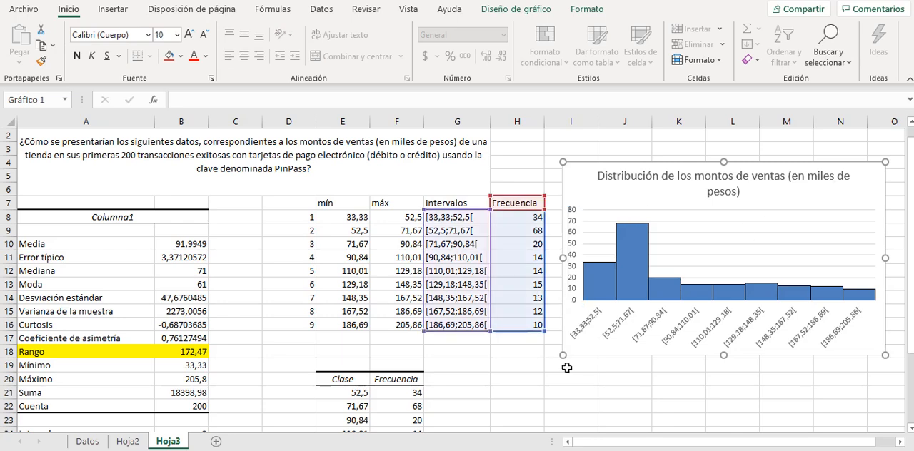
left_click(556, 397)
Add a primary horizontal and a primary vertical axis title to the histogram chart.
left_click(589, 357)
left_click(520, 12)
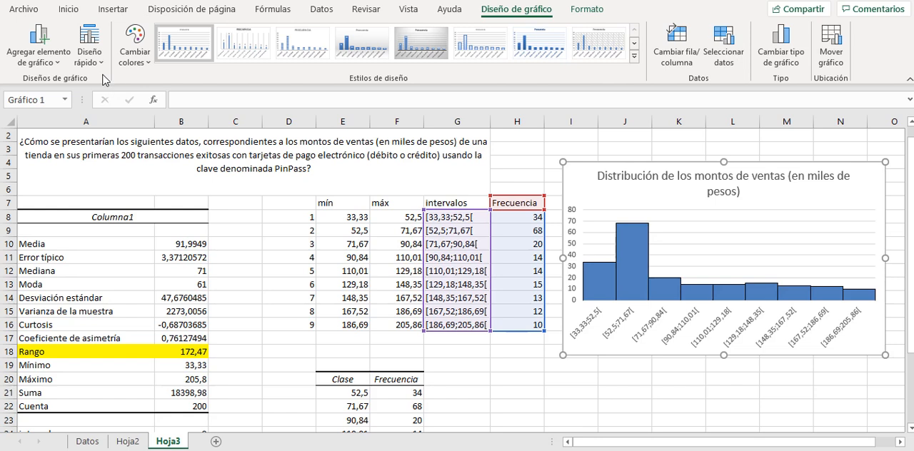
left_click(60, 69)
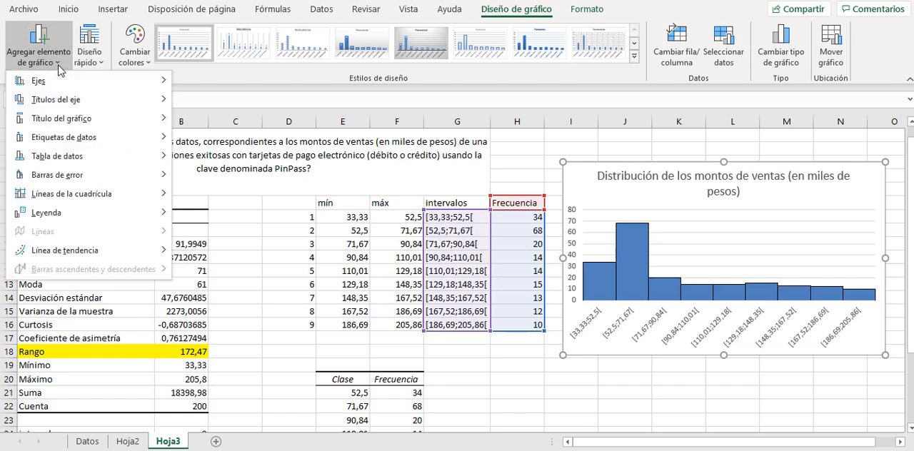
mouse_move(62, 106)
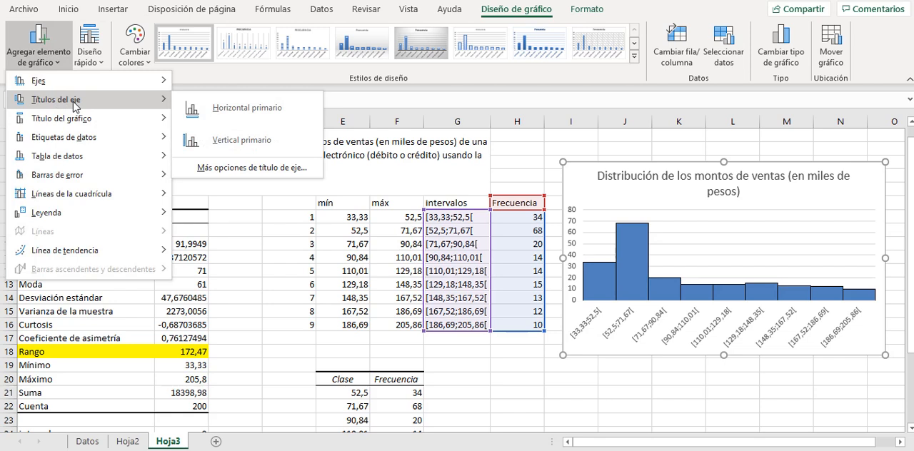
left_click(207, 108)
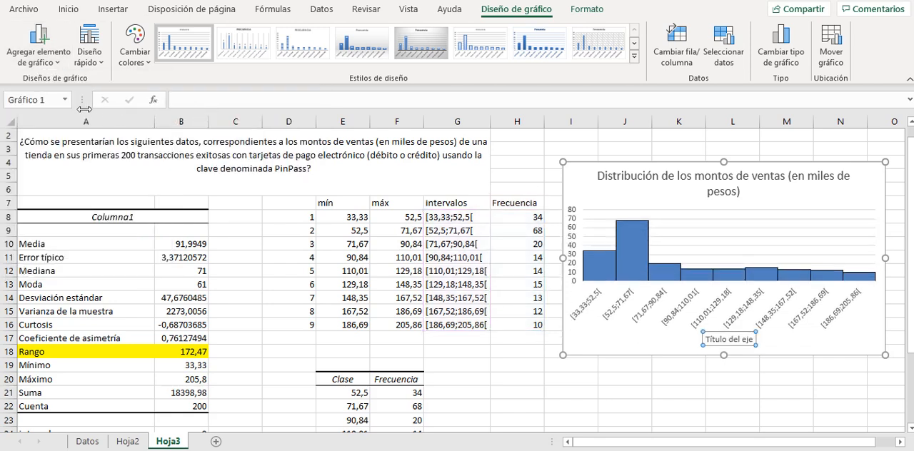
left_click(60, 68)
mouse_move(70, 105)
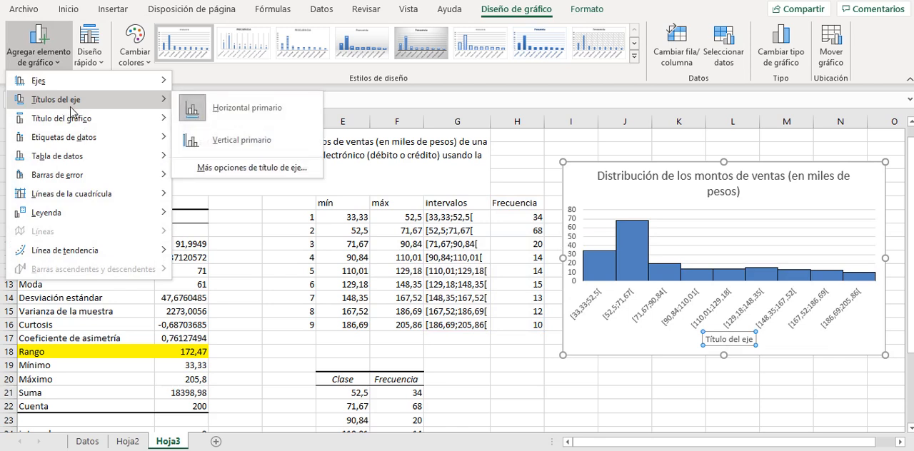
left_click(230, 140)
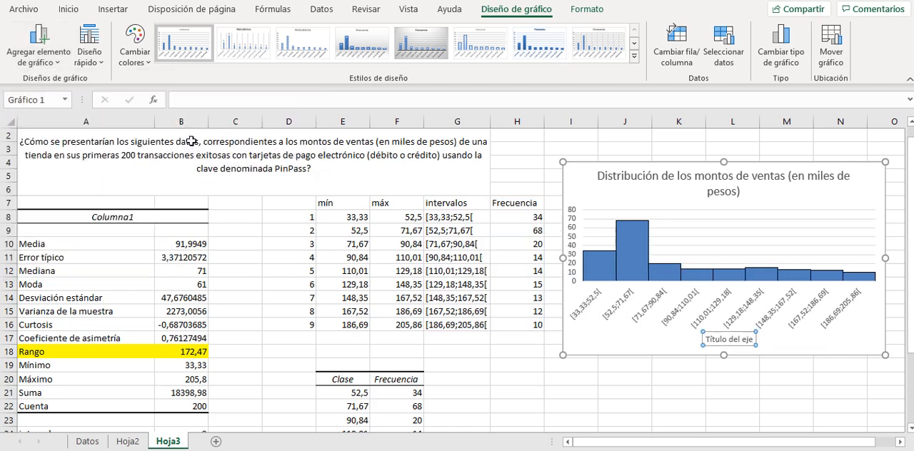
Change the chart's horizontal axis title to "Intervalos de los montos de ventas en miles de pesos".
left_click(734, 345)
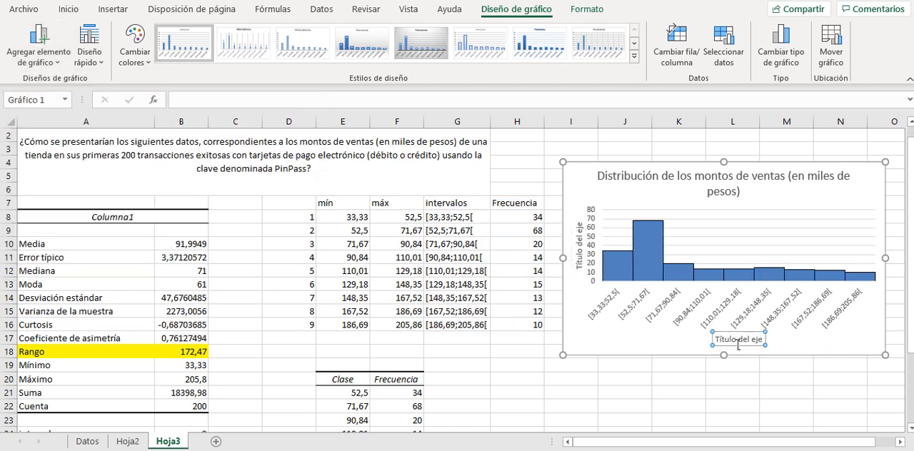
triple_click(736, 344)
type("Interva")
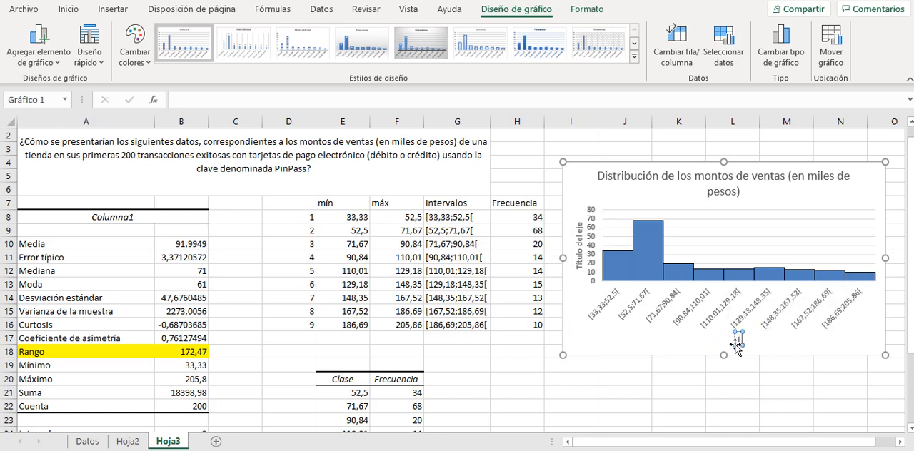
type("los")
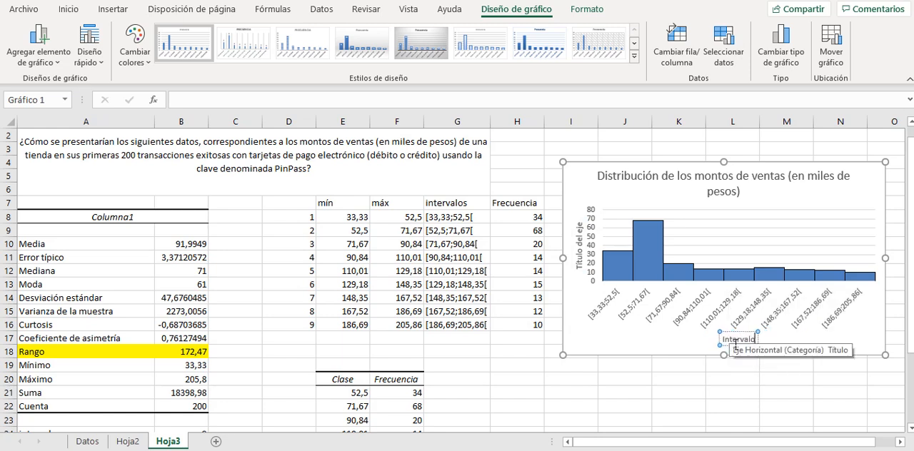
type(" de")
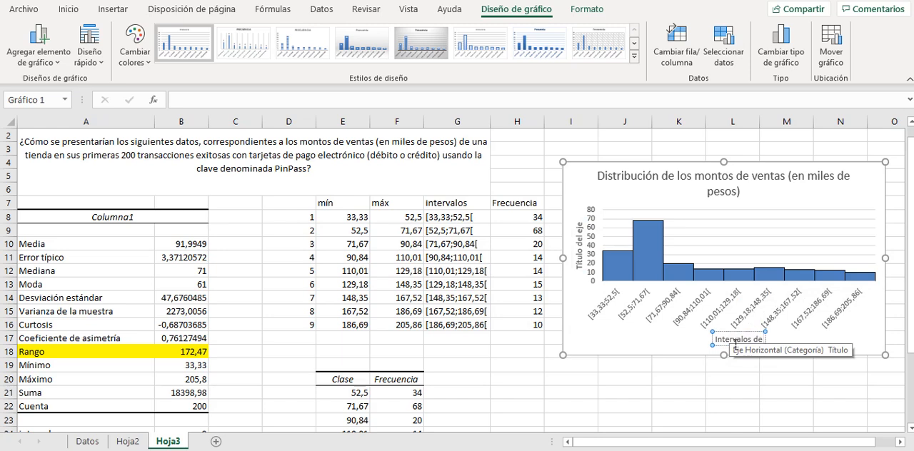
type(" los montos")
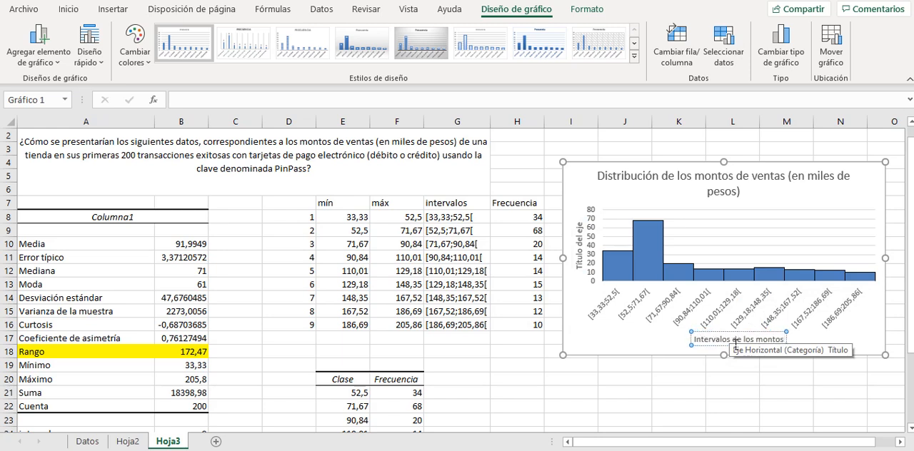
type(" de ven")
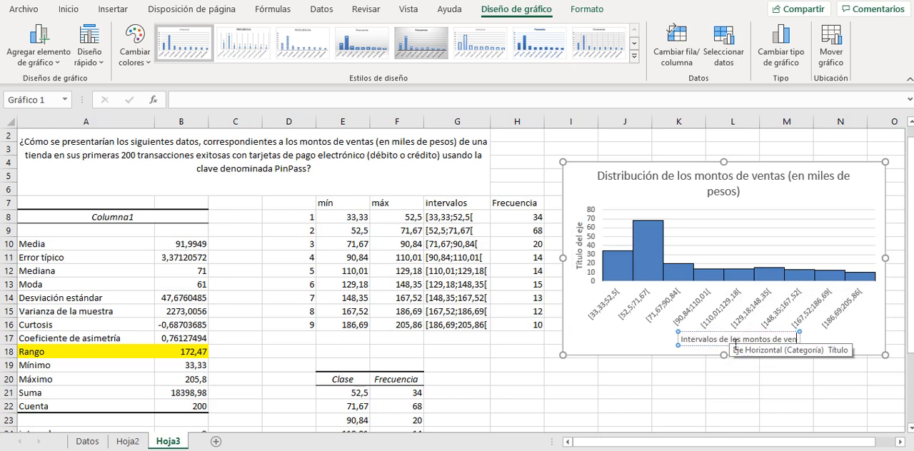
type("tas en miles de pesos")
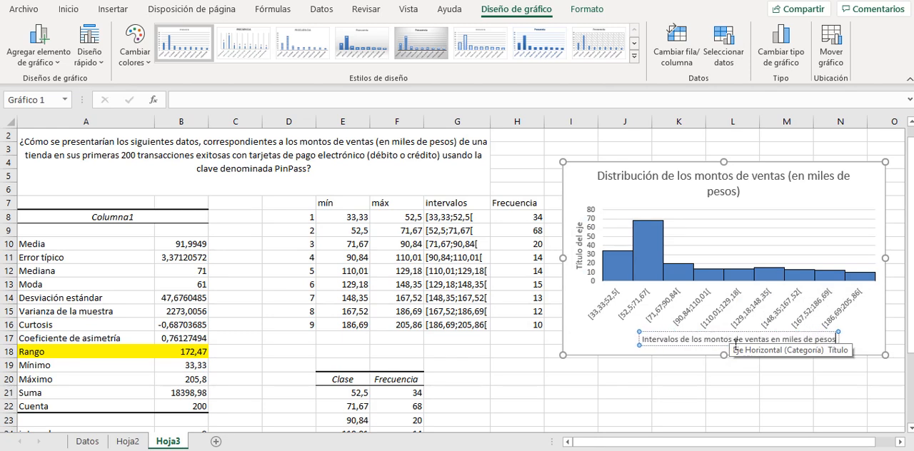
Change the chart's vertical axis title to "cantidad de transaciones por intervalo".
left_click(586, 269)
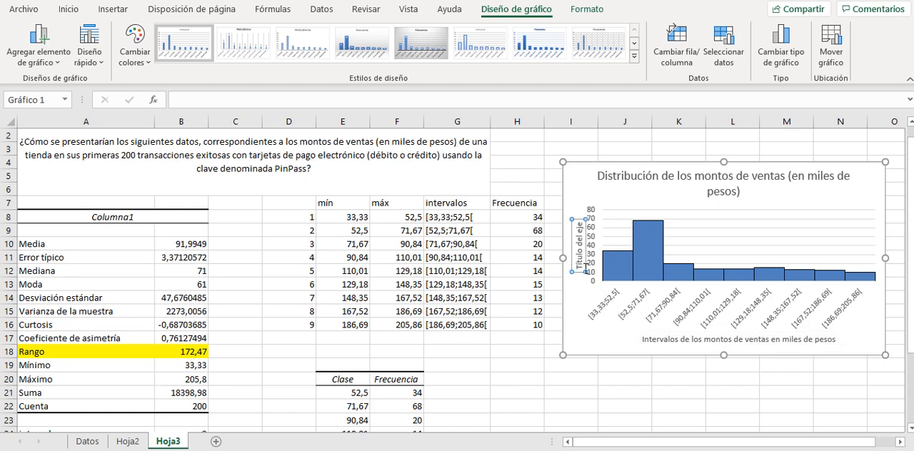
triple_click(580, 264)
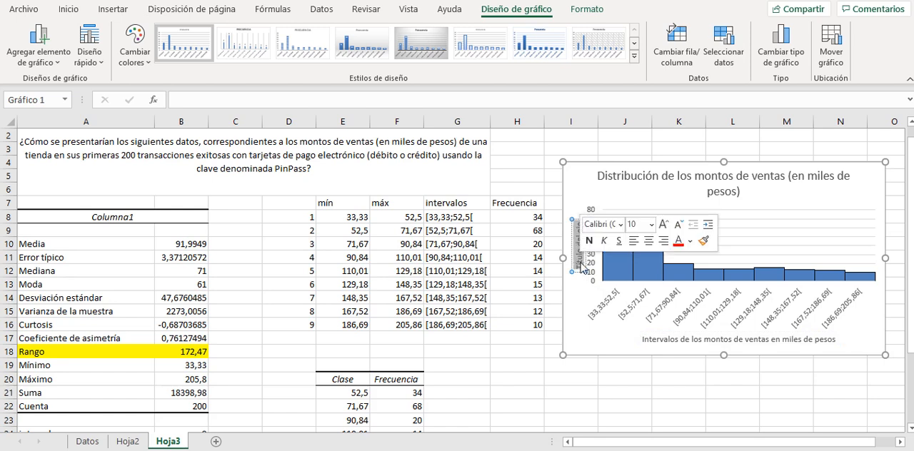
type("cantid")
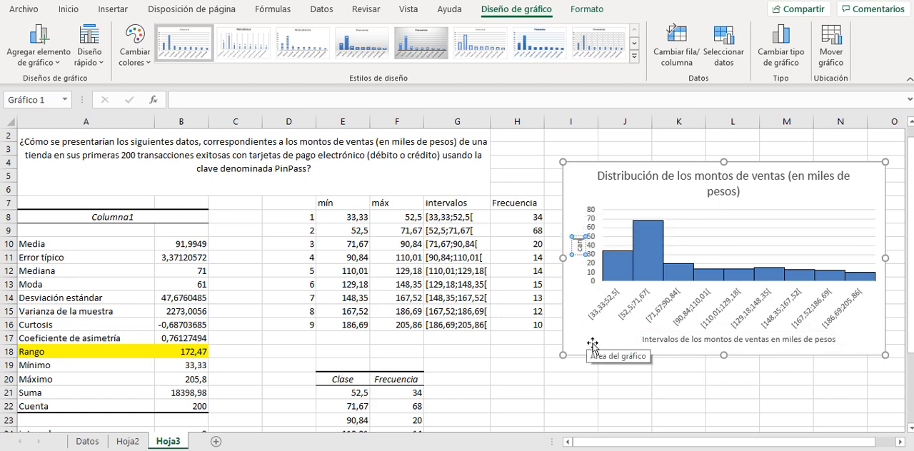
type("ad de trans")
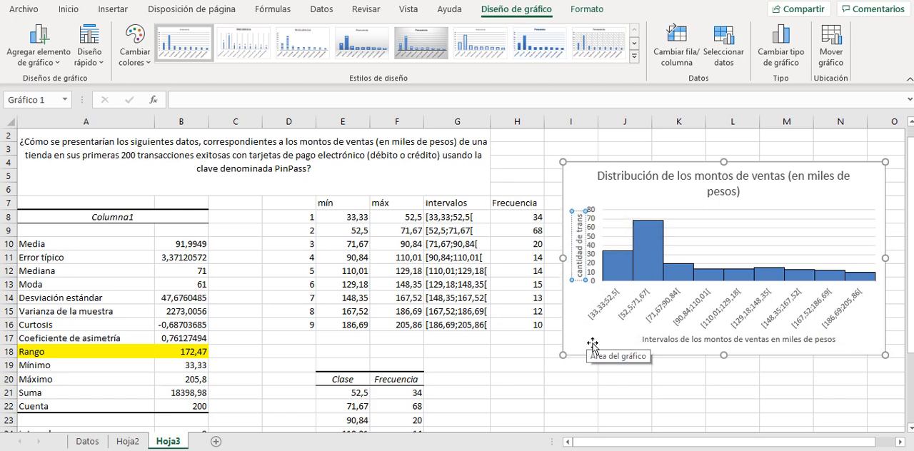
type("a")
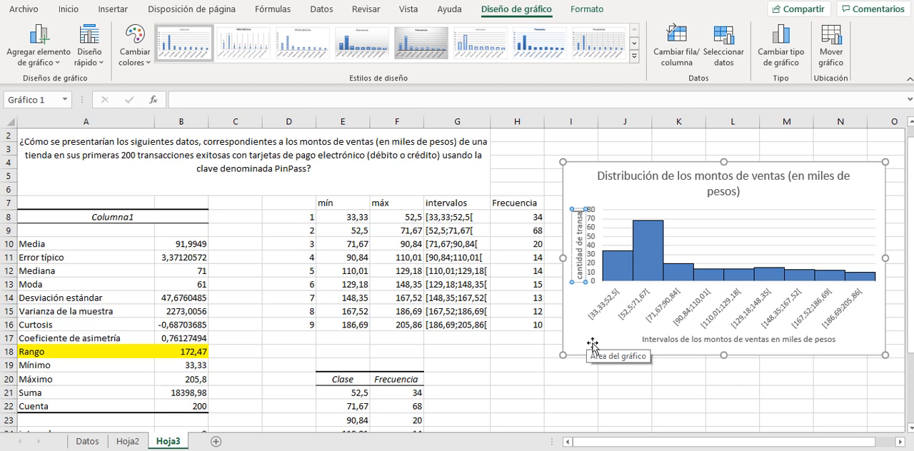
type("cciones")
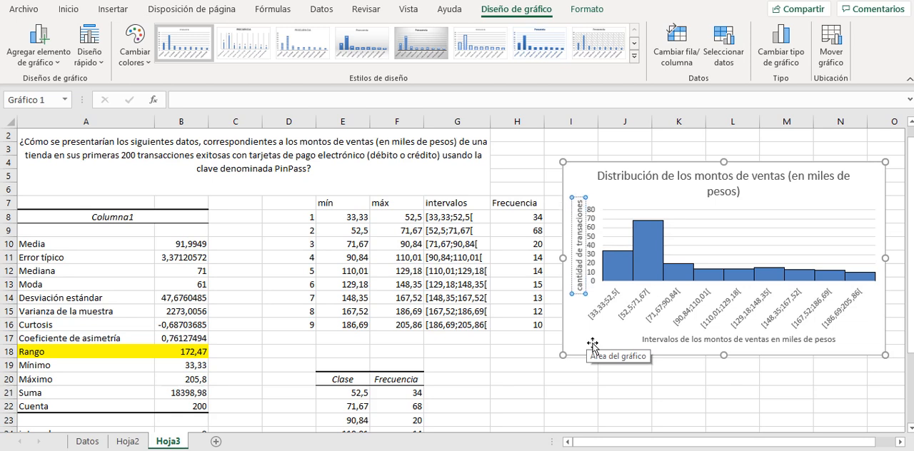
type(" por in")
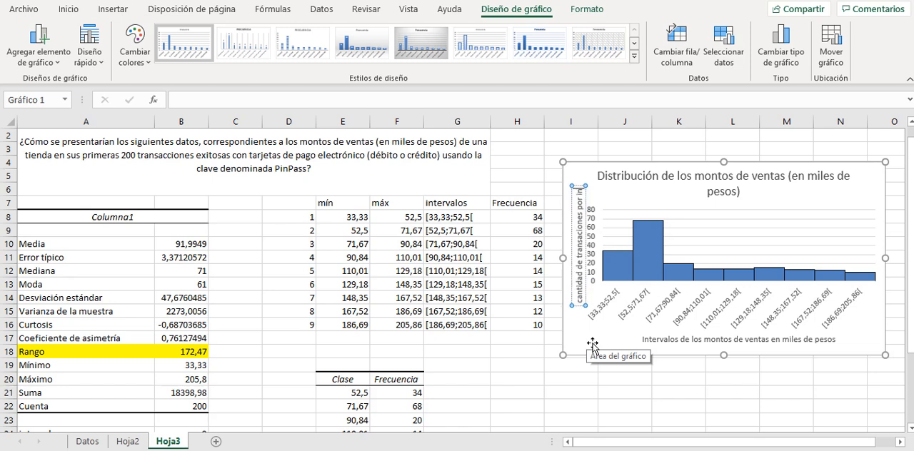
type("tervalo")
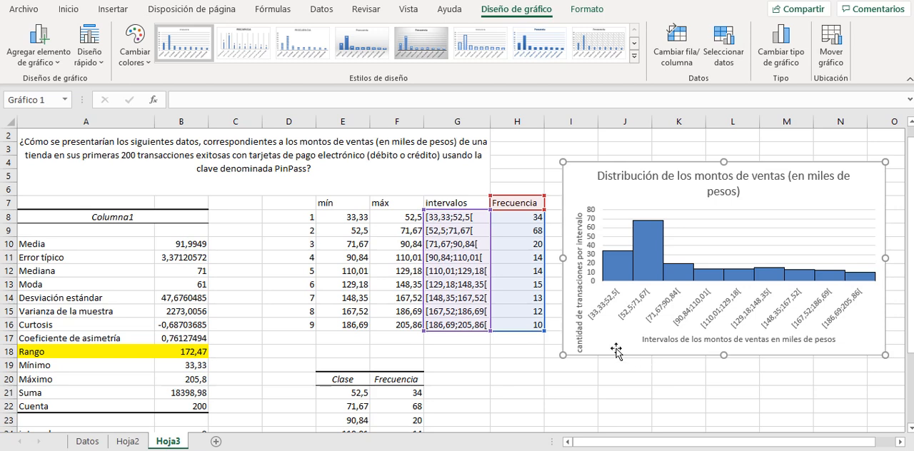
Move the vertical axis title up along the value axis so it clears the chart's lower edge.
left_click(585, 327)
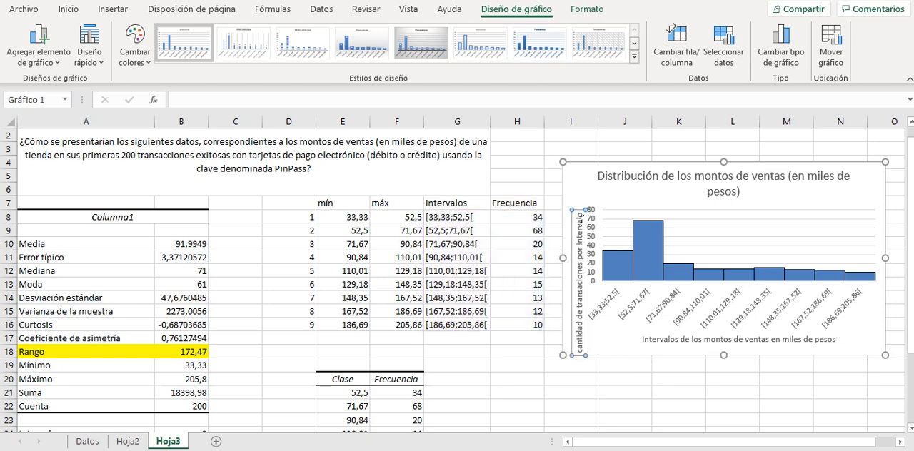
left_click_drag(583, 215, 583, 187)
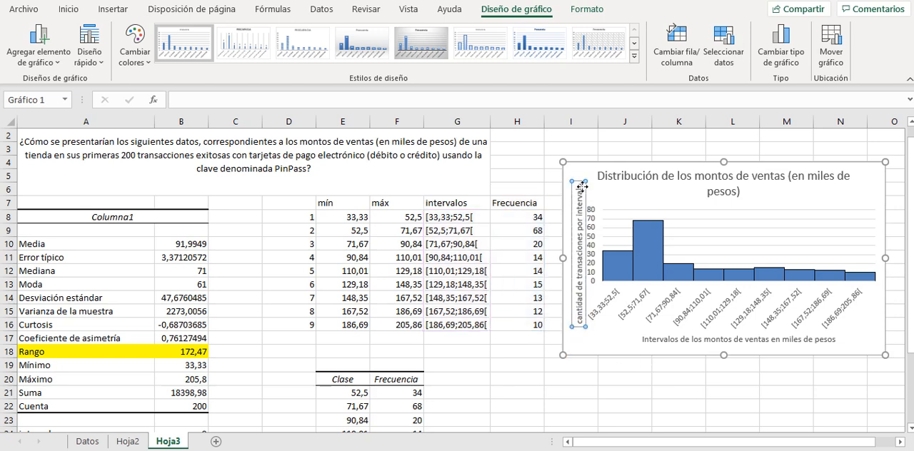
left_click(614, 348)
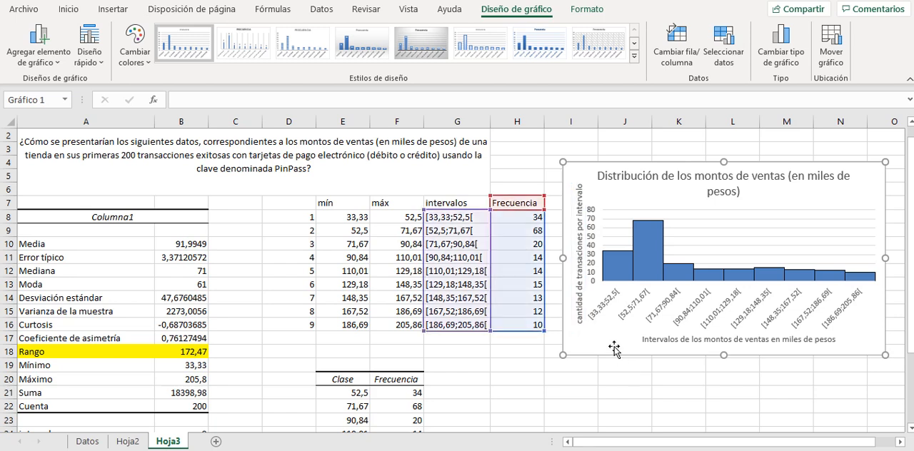
left_click(644, 379)
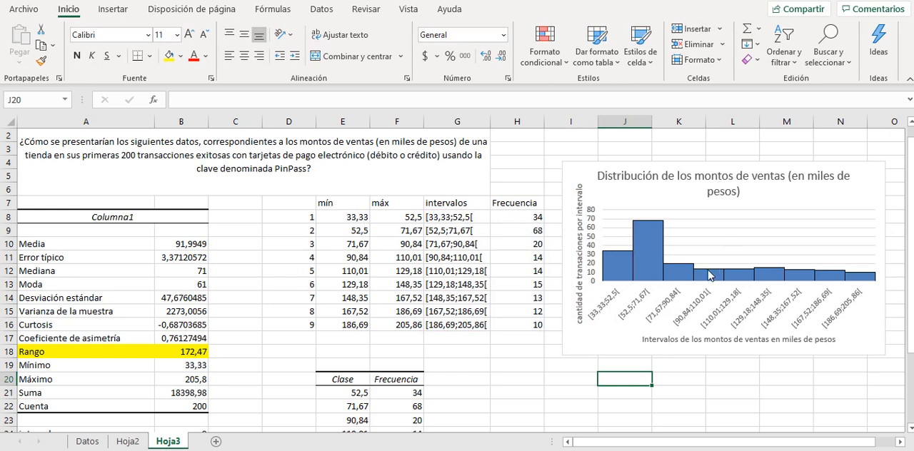
Add data labels at the outside end (Extremo externo) of the Frecuencia columns and deselect the chart.
left_click(649, 269)
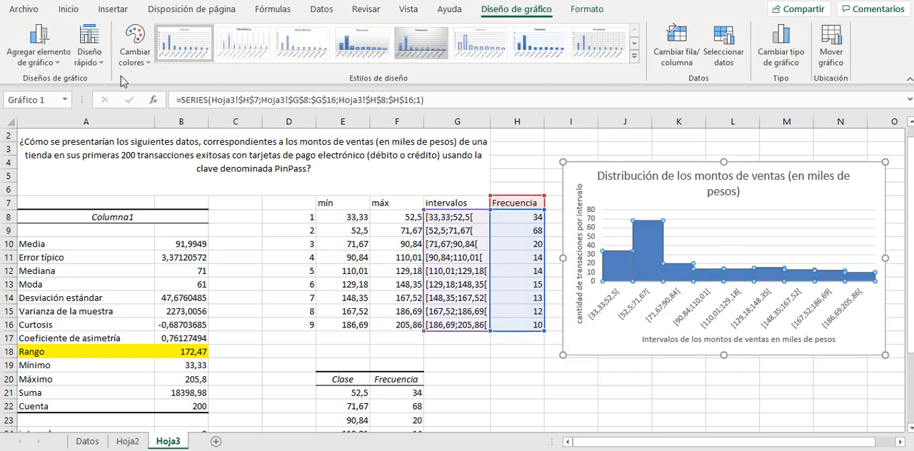
left_click(39, 52)
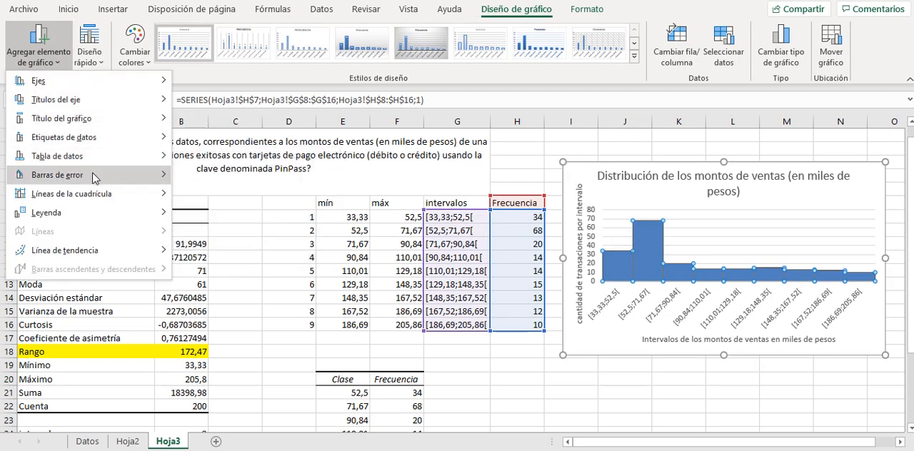
mouse_move(98, 214)
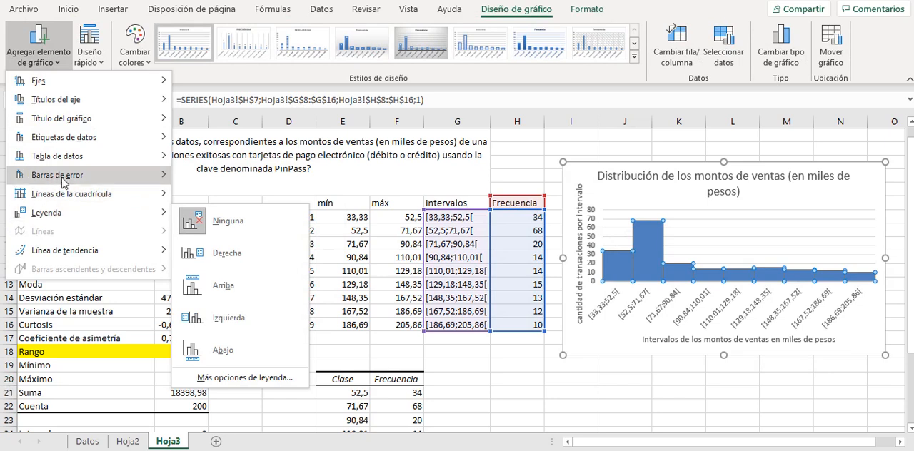
mouse_move(64, 183)
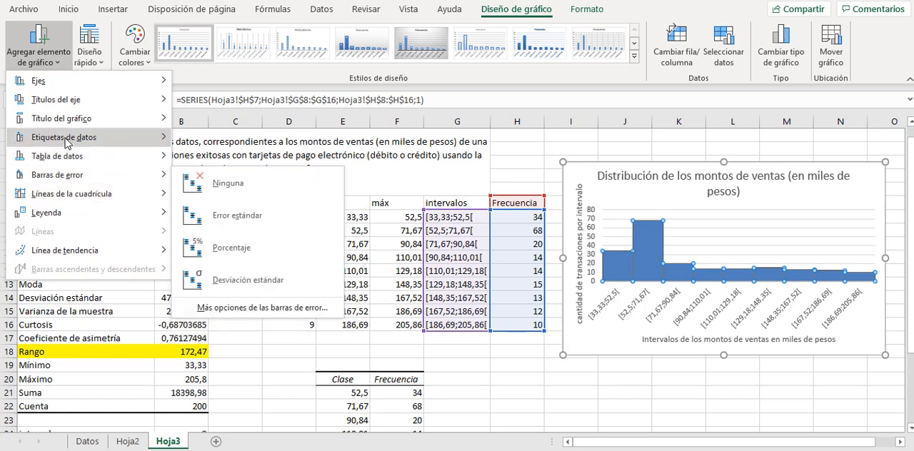
mouse_move(67, 142)
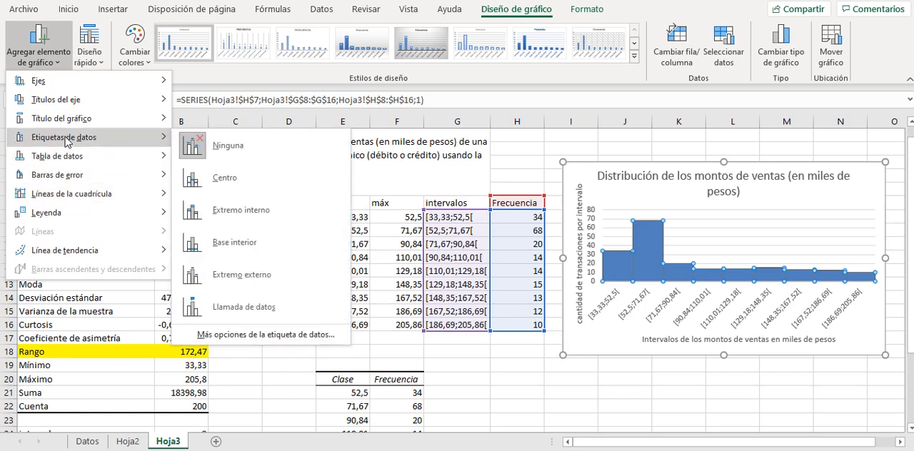
left_click(209, 273)
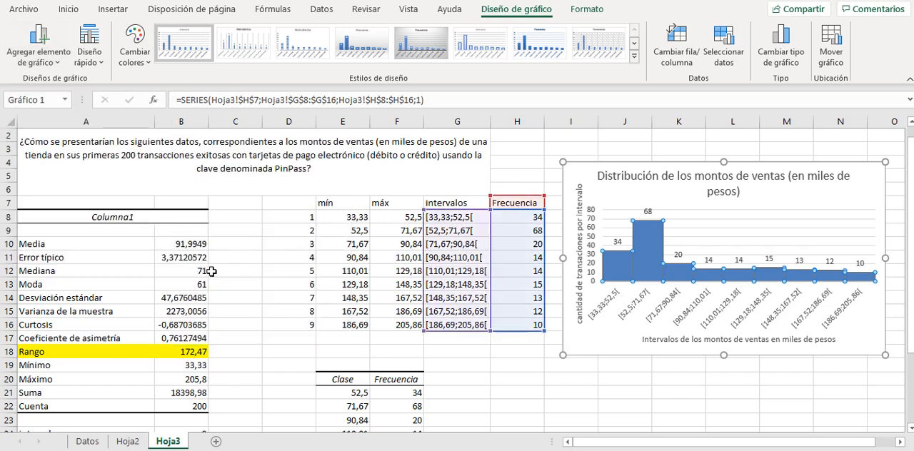
key("Escape")
left_click(647, 376)
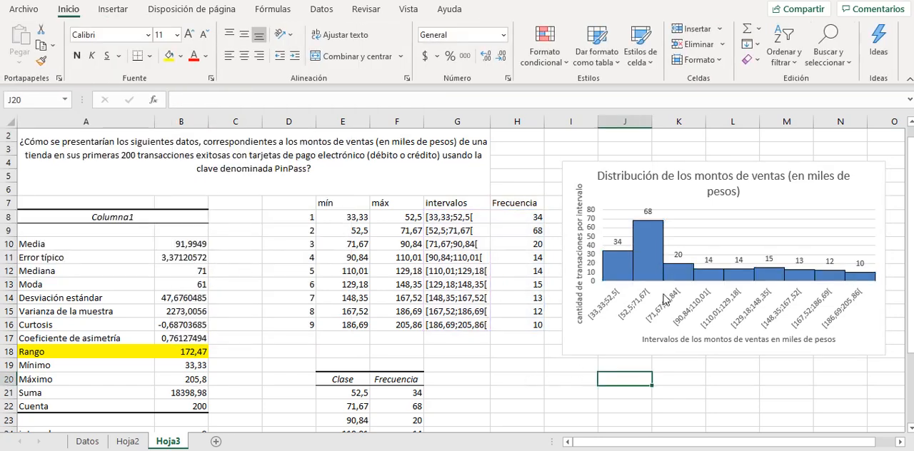